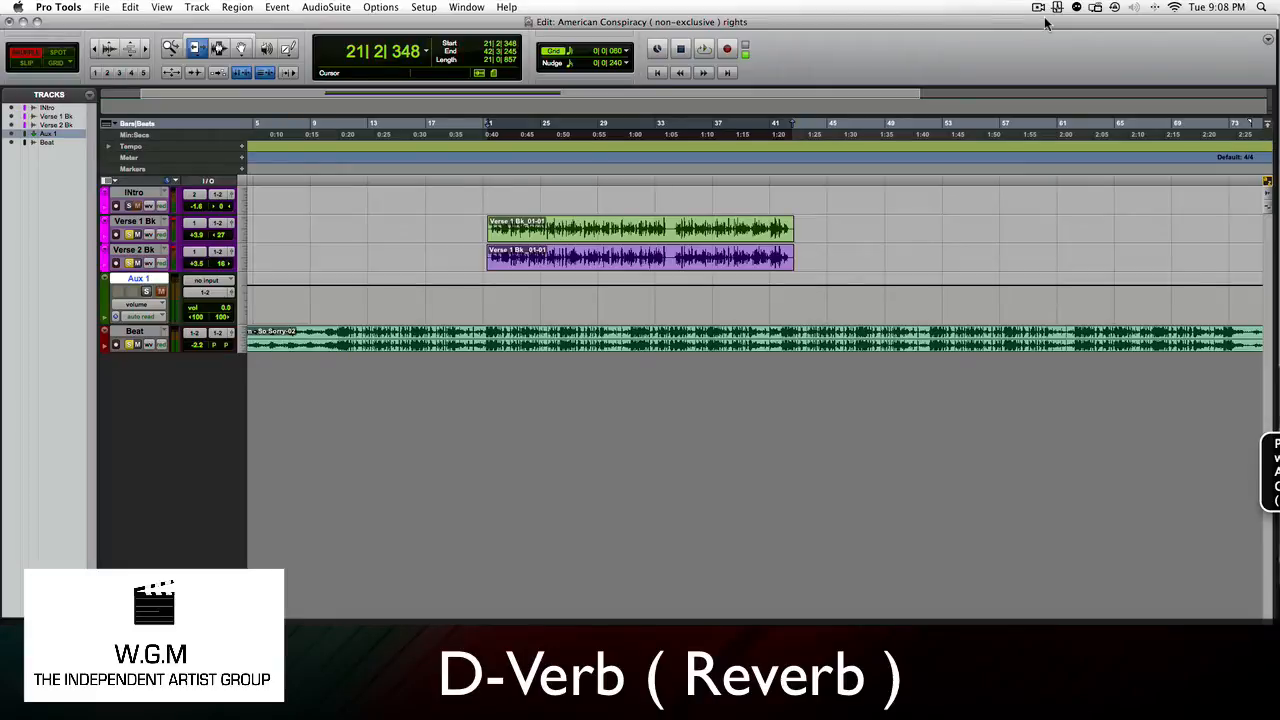
Step: Insert the multichannel D-Verb (stereo) reverb in the first insert slot of the Aux 1 track in the mixer
key("super+equal")
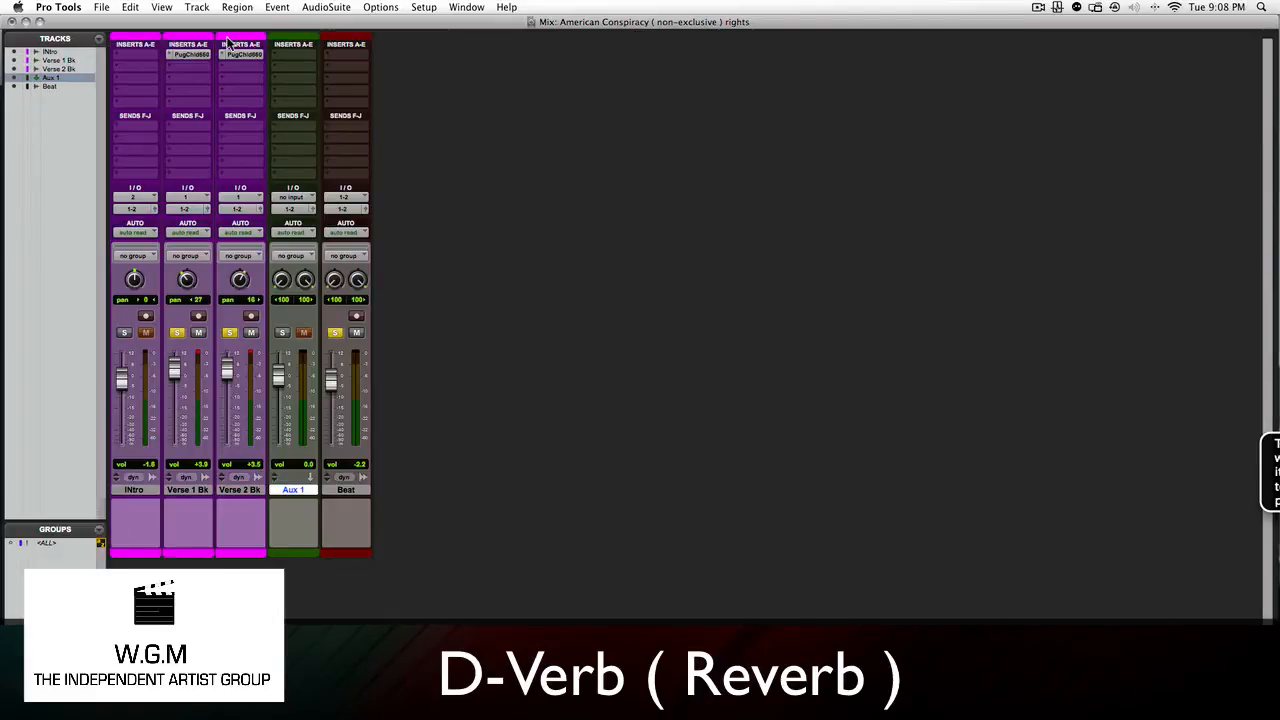
left_click(293, 57)
mouse_move(308, 80)
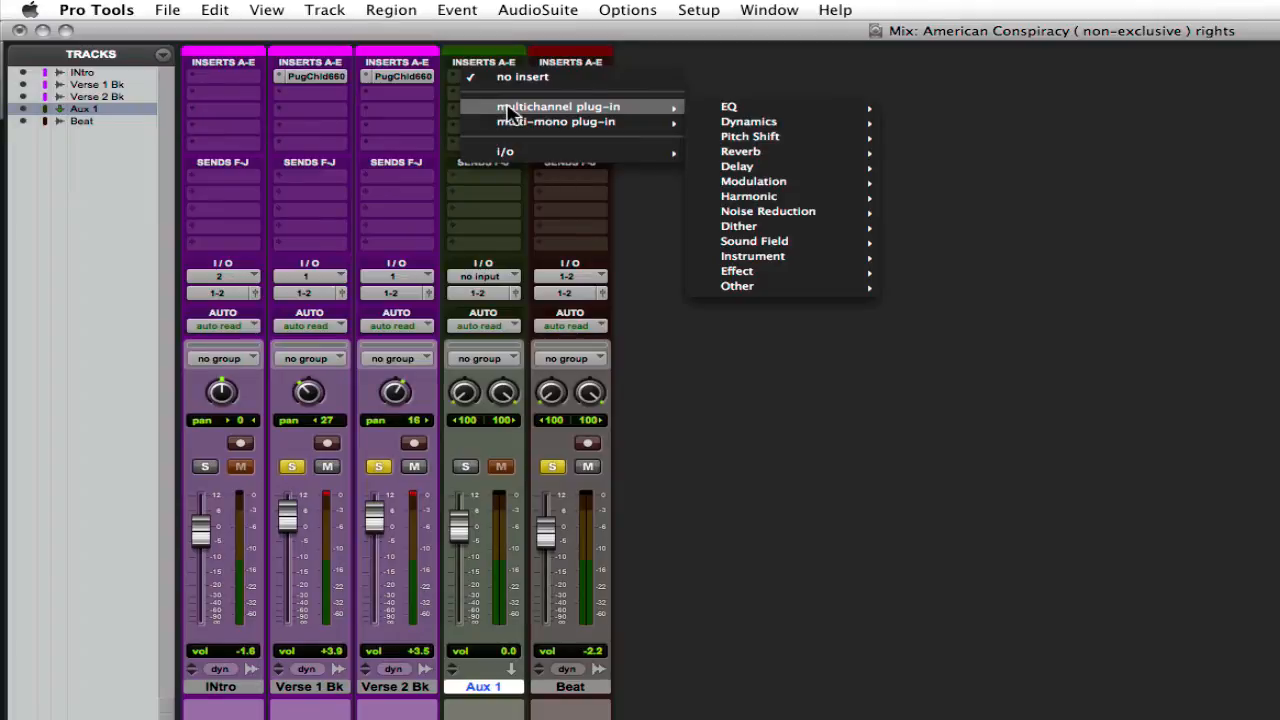
mouse_move(760, 155)
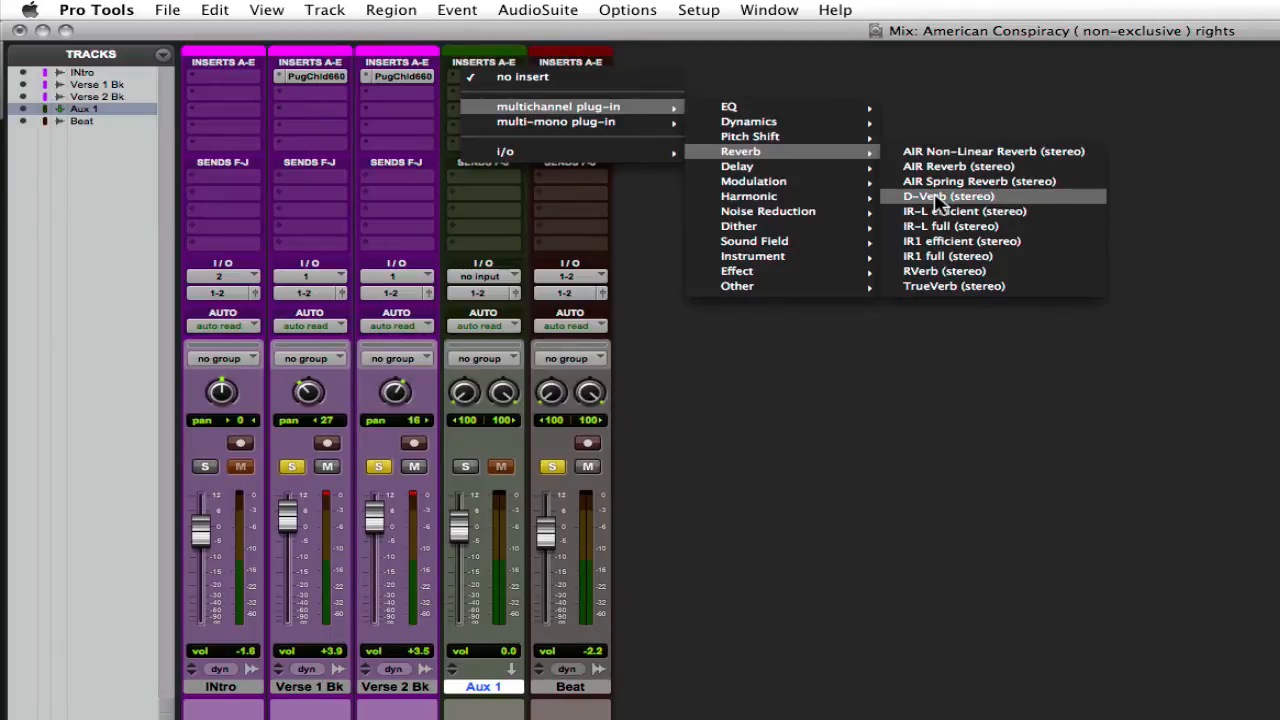
left_click(938, 203)
left_click_drag(856, 66, 762, 80)
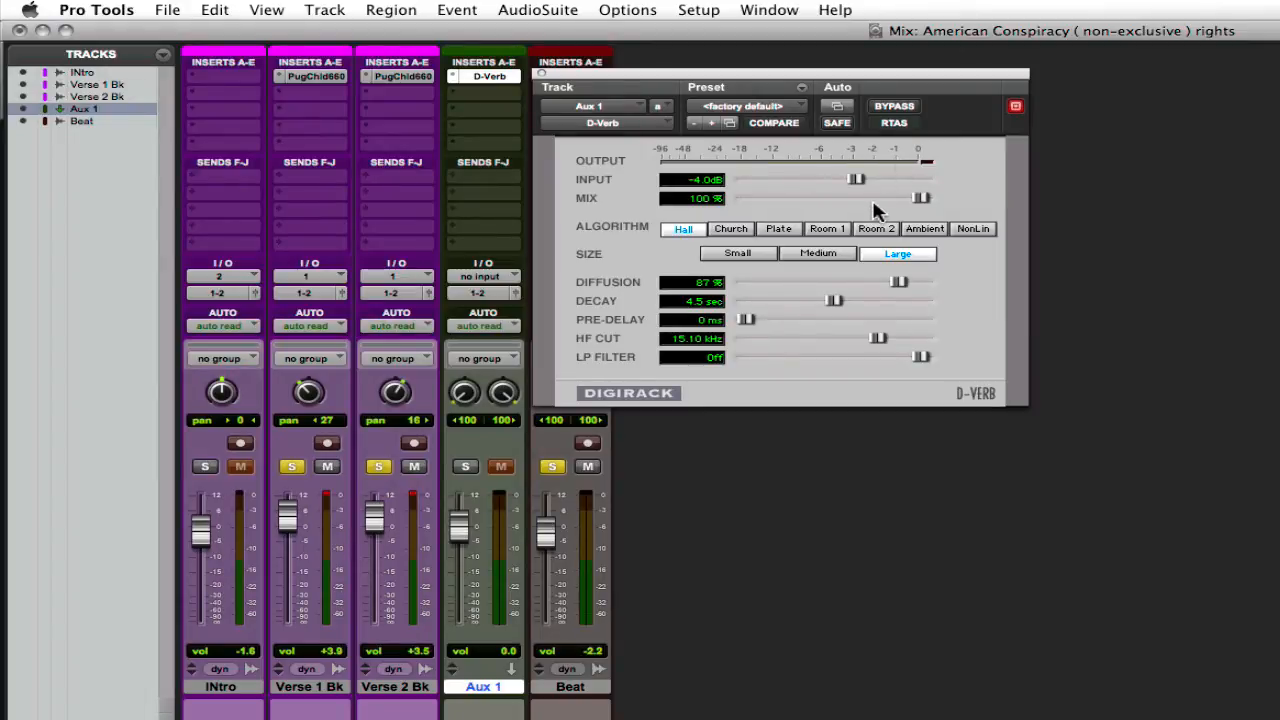
Step: Lower the D-Verb input level to -7.3 dB and leave the mix at 100%
left_click_drag(857, 183, 800, 180)
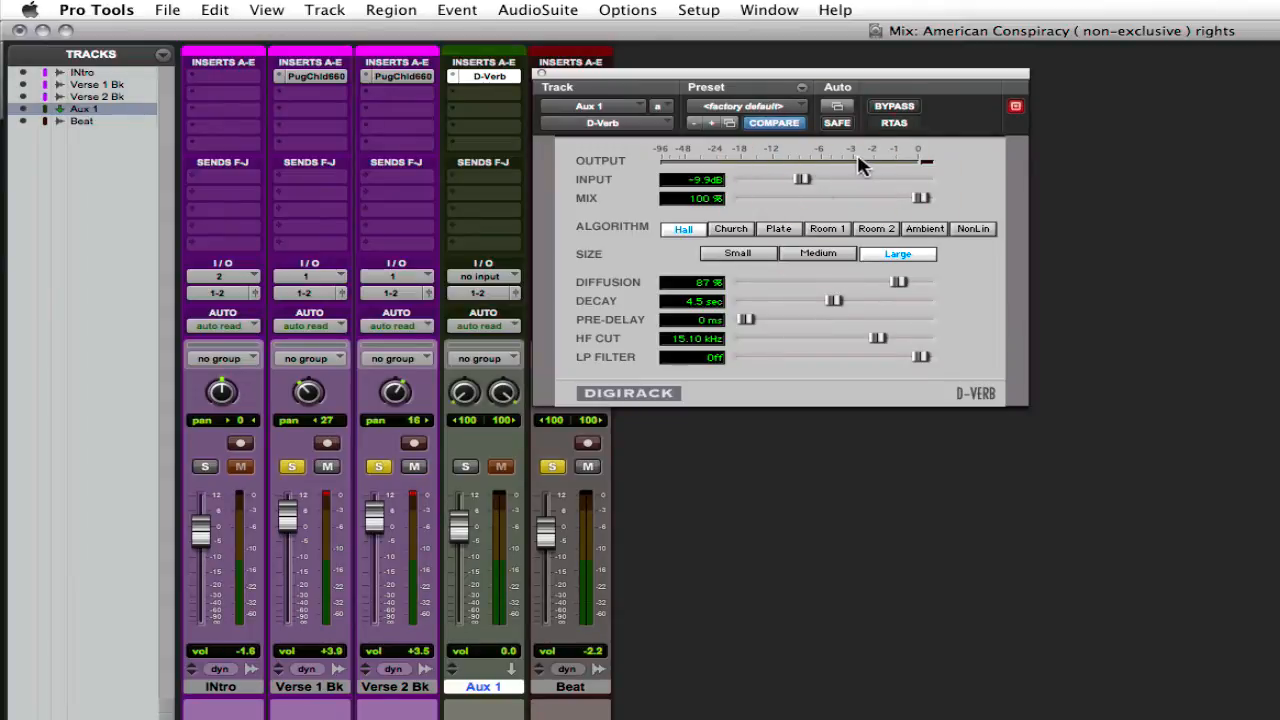
left_click(860, 160)
left_click(849, 158)
left_click(852, 159)
left_click_drag(801, 179, 822, 181)
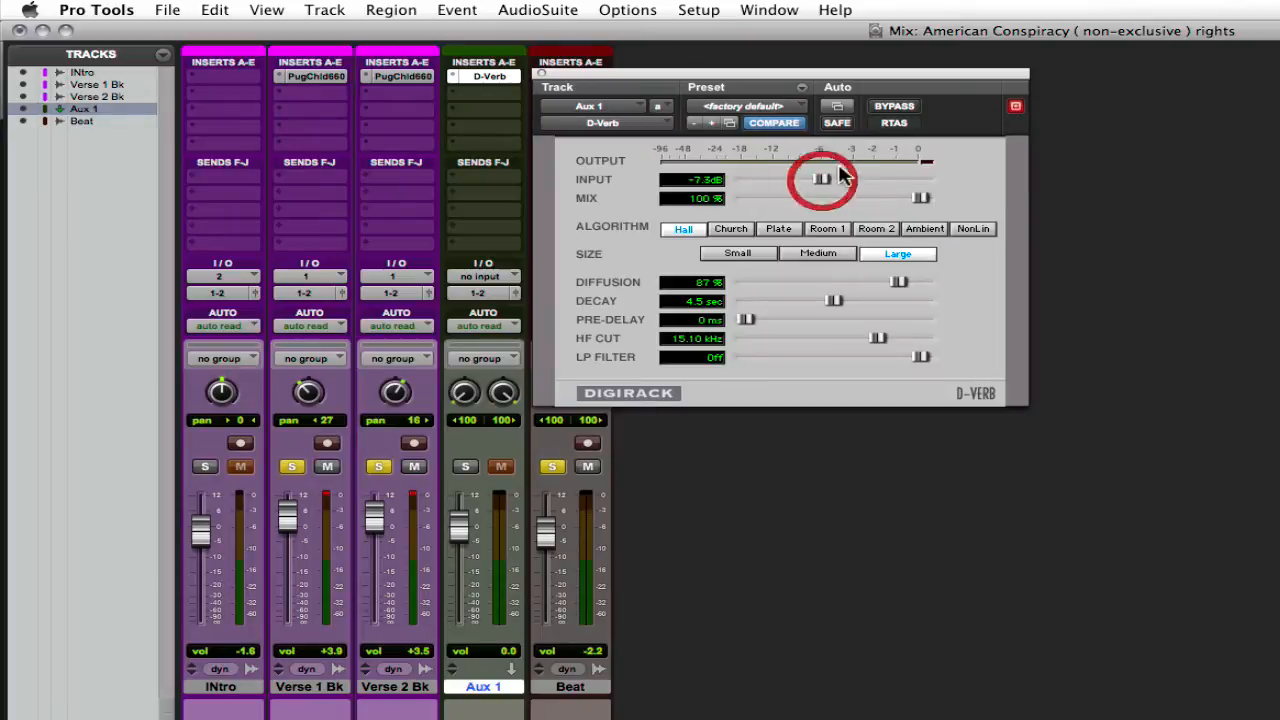
left_click(912, 164)
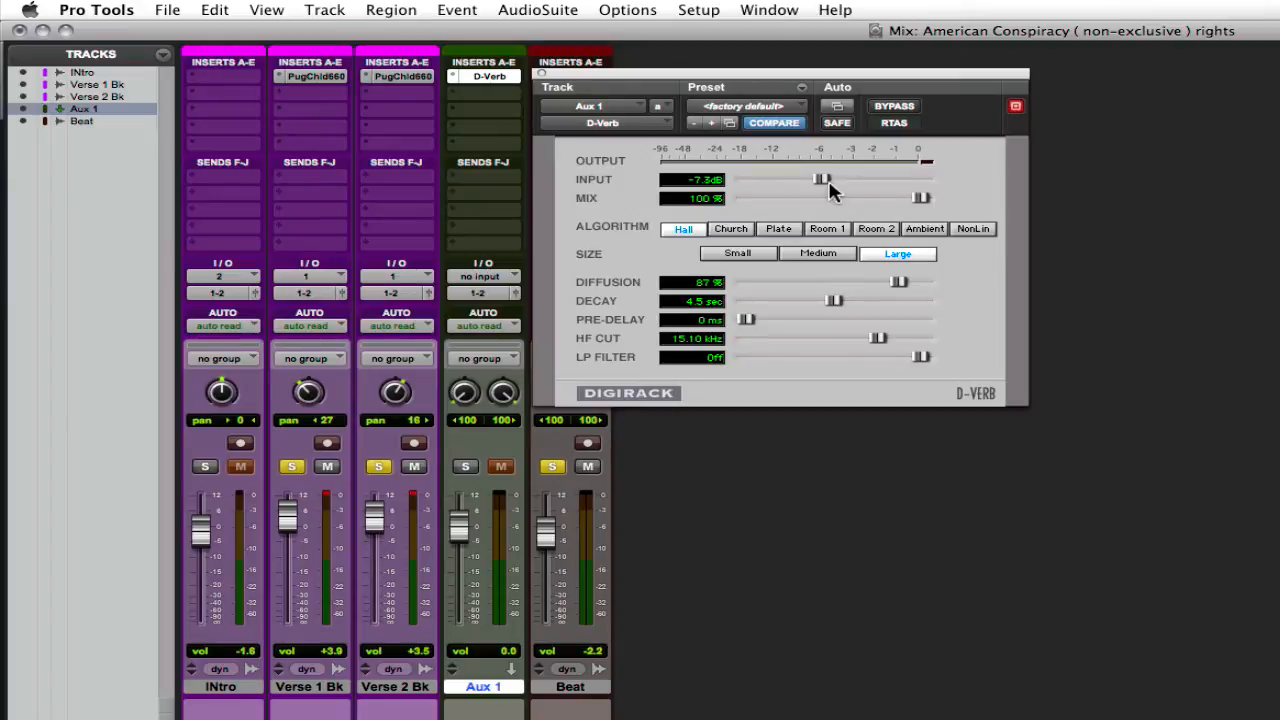
left_click(920, 198)
mouse_move(920, 199)
left_mouse_down()
mouse_move(831, 203)
mouse_move(920, 200)
left_mouse_up()
Step: Try the D-Verb algorithms Plate, Room 1, Room 2, Ambient and NonLin one after another
left_click(623, 229)
left_click(785, 230)
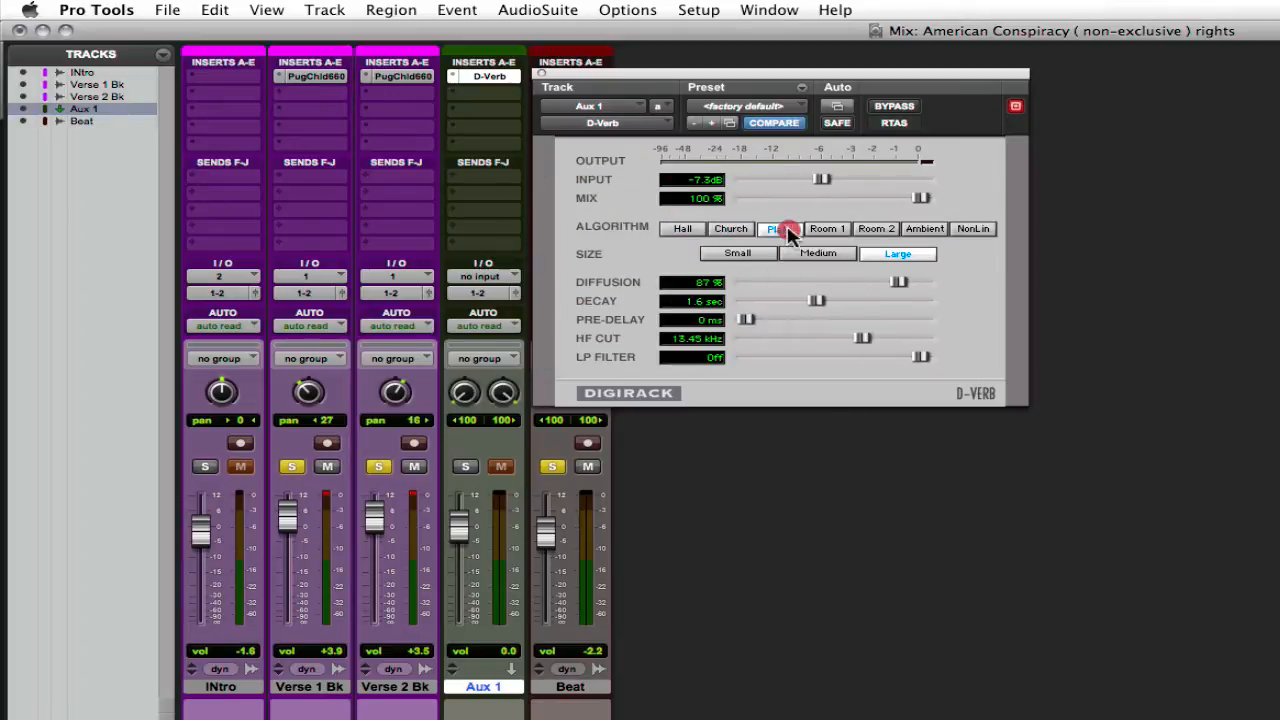
left_click(827, 229)
left_click(876, 229)
left_click(925, 229)
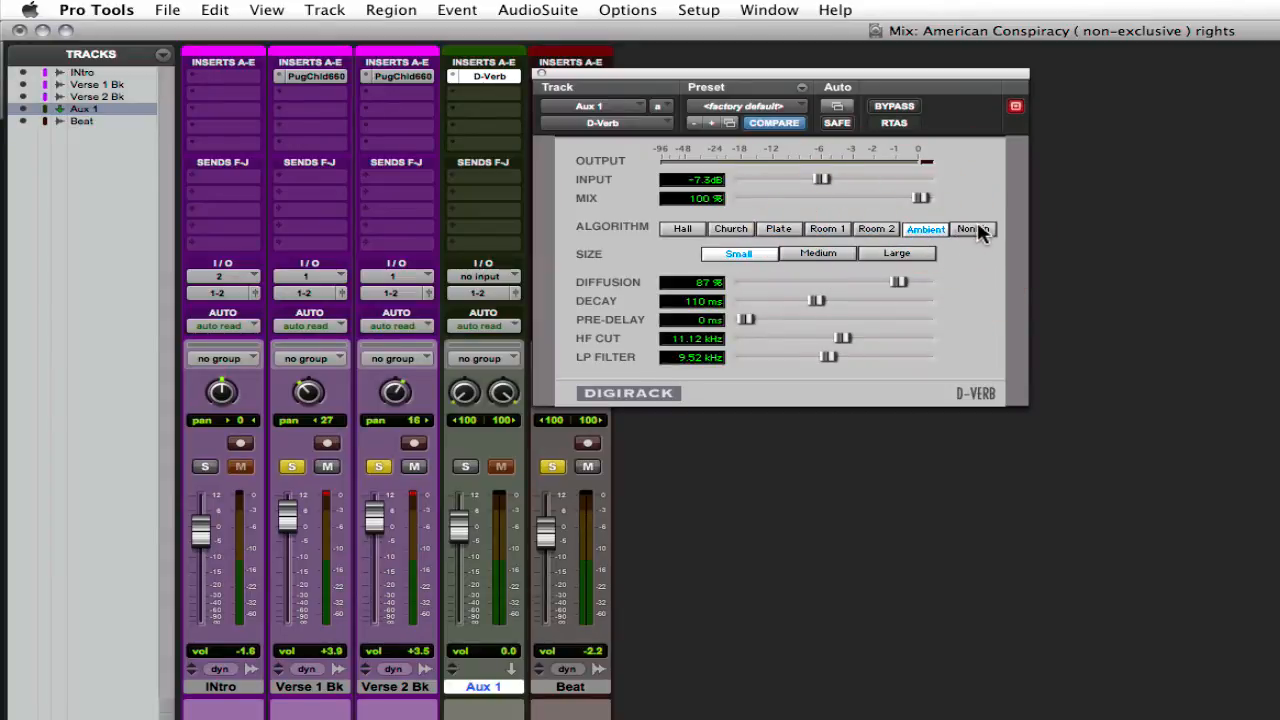
left_click(975, 230)
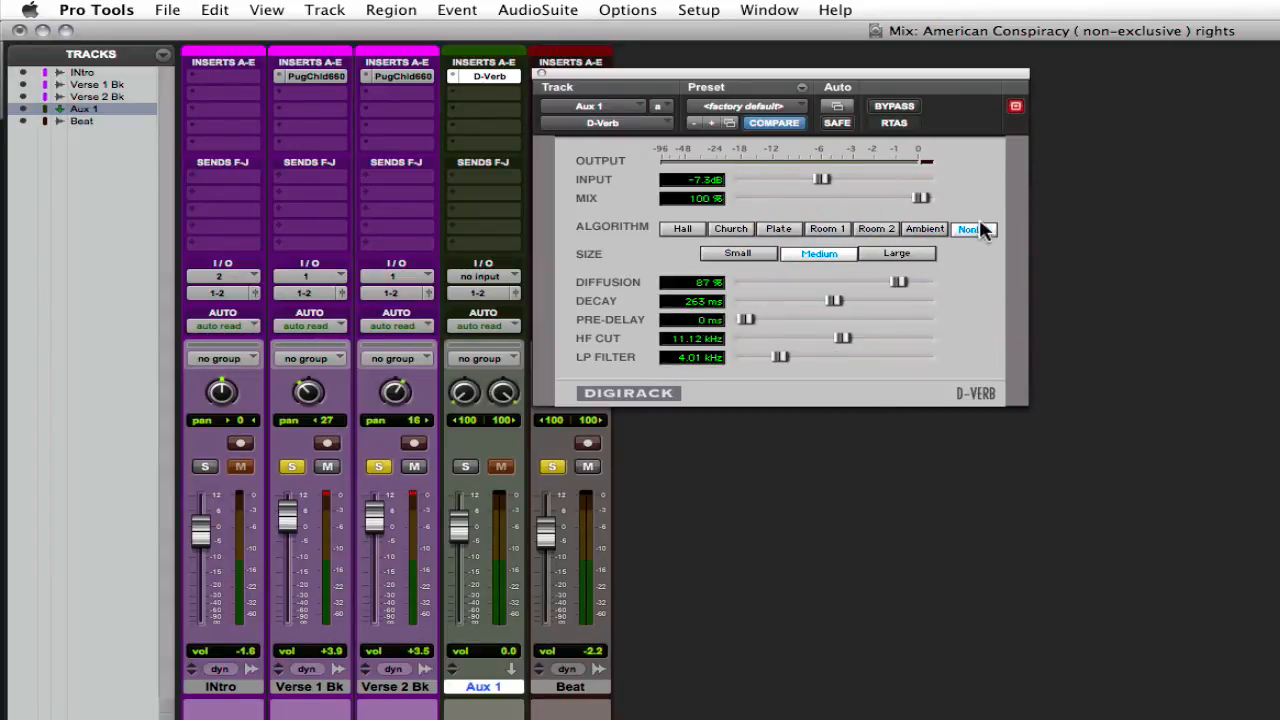
Step: Return the D-Verb algorithm to Room 2 and set the room size to Small
left_click(925, 229)
left_click(876, 229)
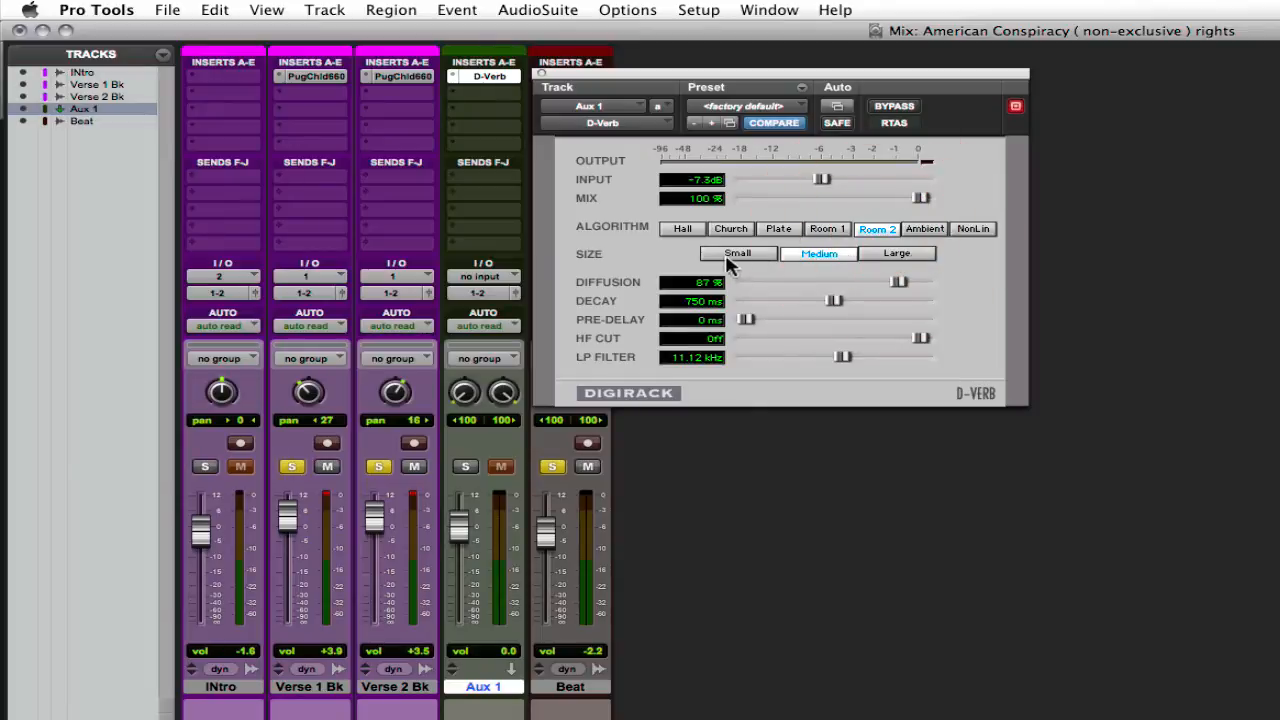
left_click(720, 256)
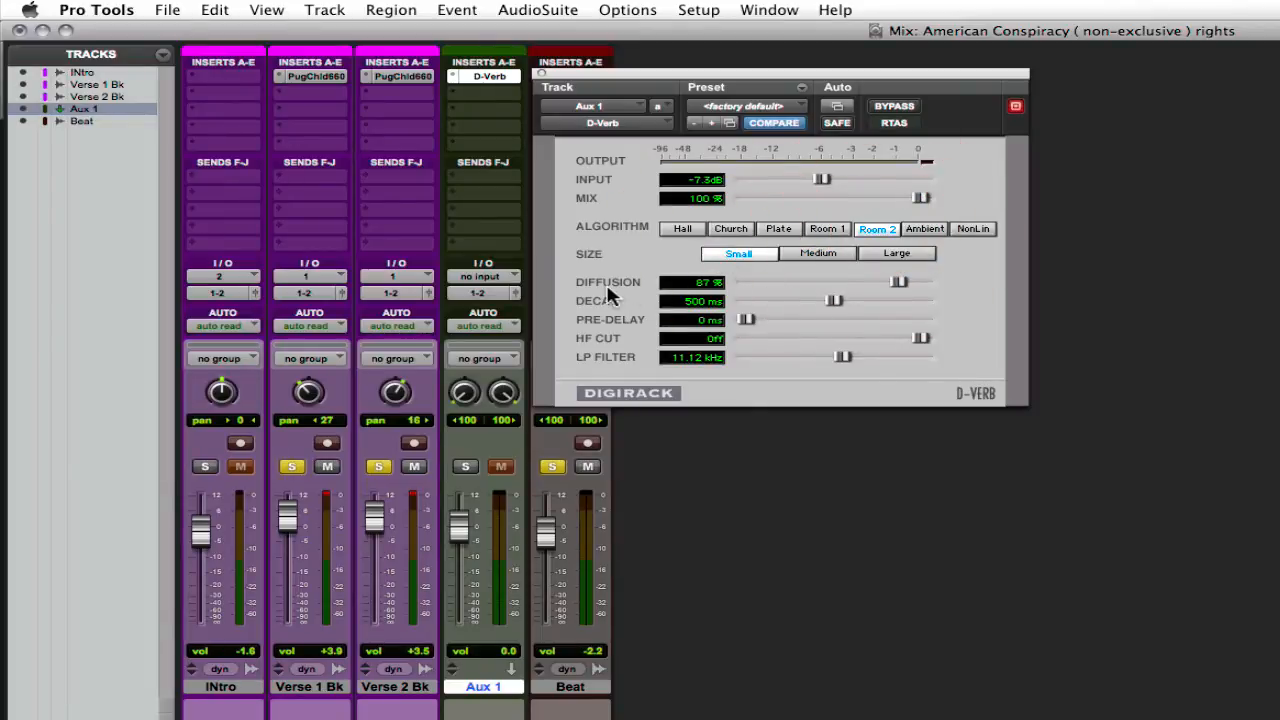
left_click(622, 356)
left_click(632, 355)
left_click(599, 302)
left_click(606, 285)
left_click(607, 299)
Step: Choose the Plate algorithm and raise the D-Verb input level to -6.2 dB
left_click(786, 232)
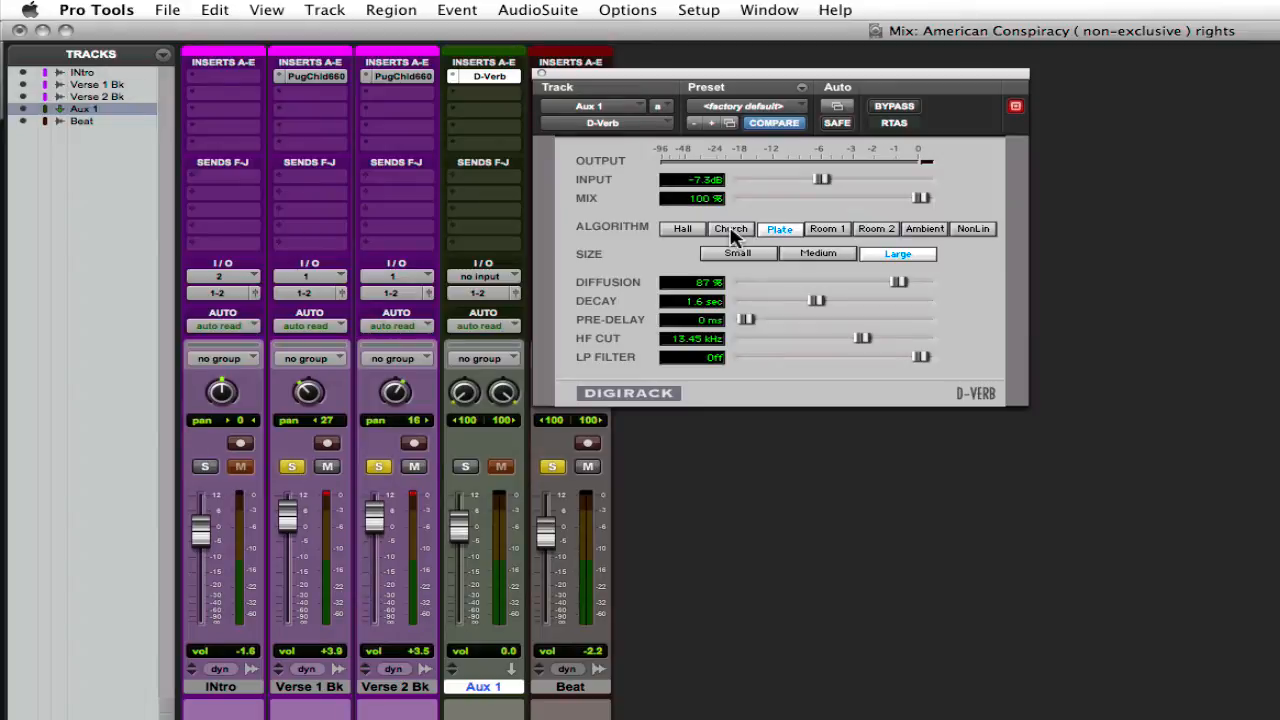
left_click(809, 163)
left_click(847, 162)
left_click(868, 160)
left_click(866, 161)
left_click(865, 161)
left_click_drag(826, 178, 831, 179)
left_click(922, 198)
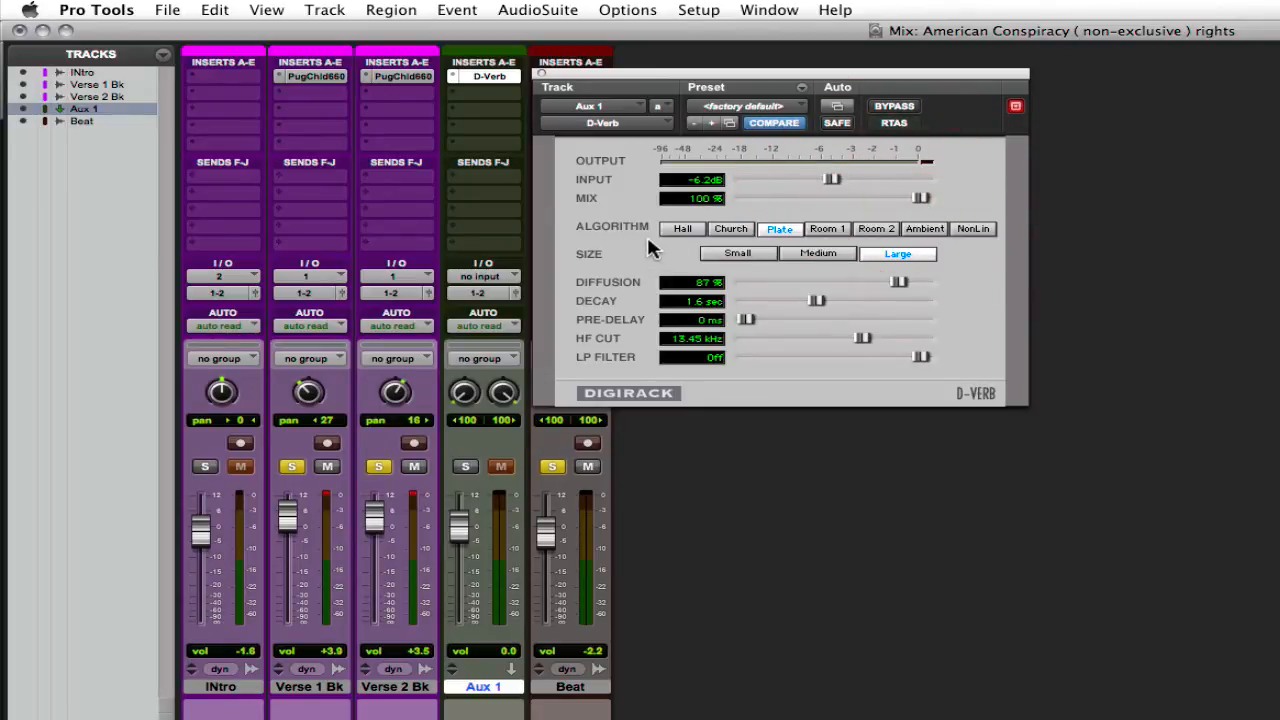
Step: Compare the Hall, Church and Plate algorithms in D-Verb, ending on Hall
left_click(680, 229)
left_click(730, 227)
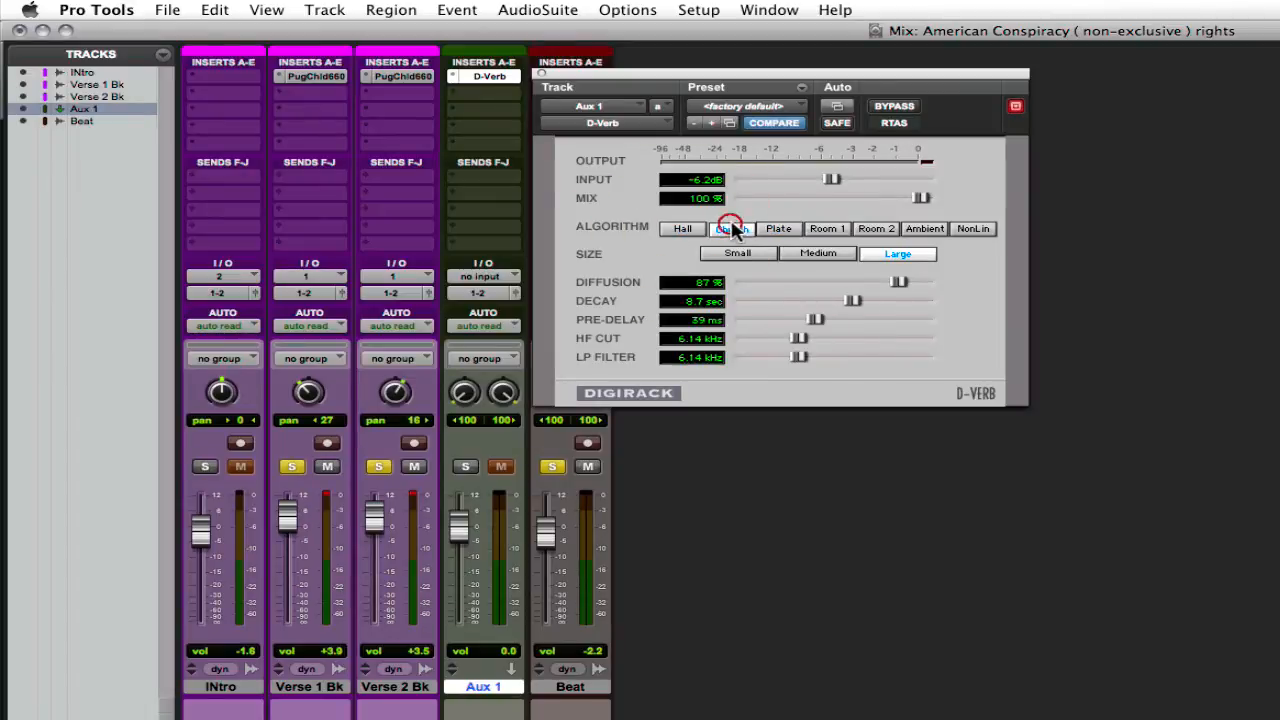
left_click(784, 229)
left_click(728, 229)
left_click(681, 229)
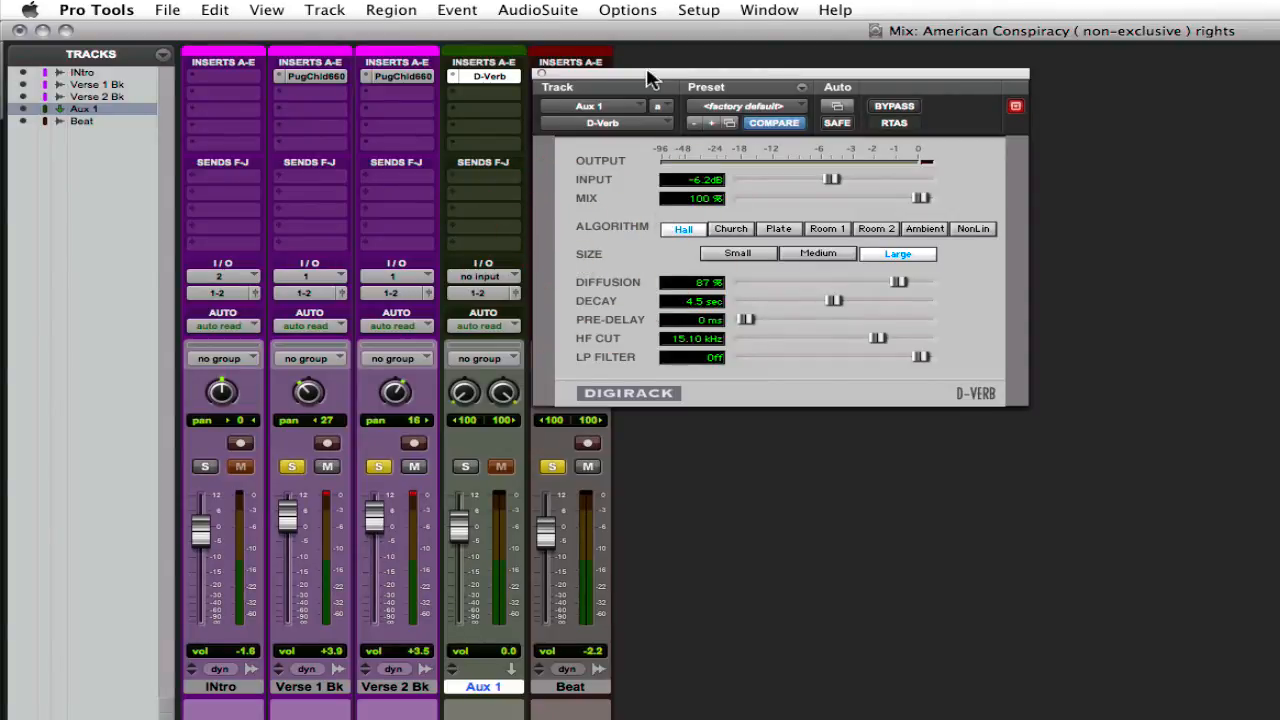
Step: Delete the Aux 1 track that holds the D-Verb insert
left_click_drag(643, 74, 721, 76)
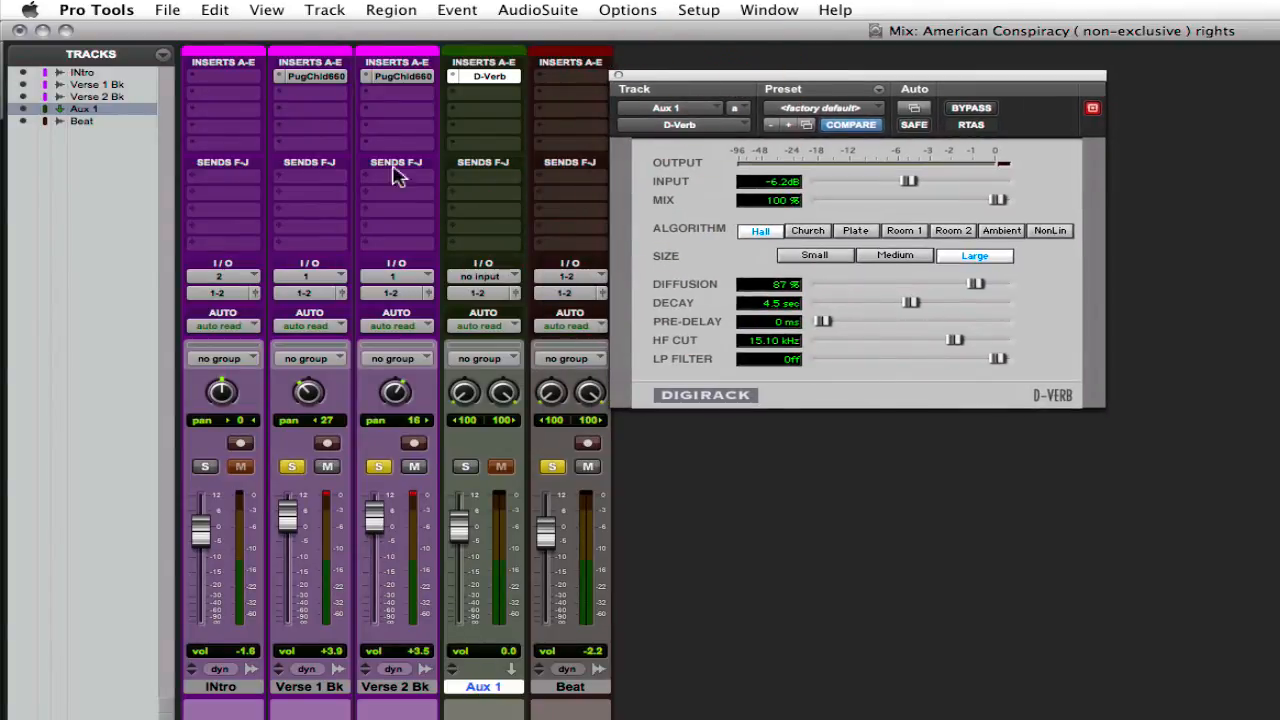
left_click(335, 12)
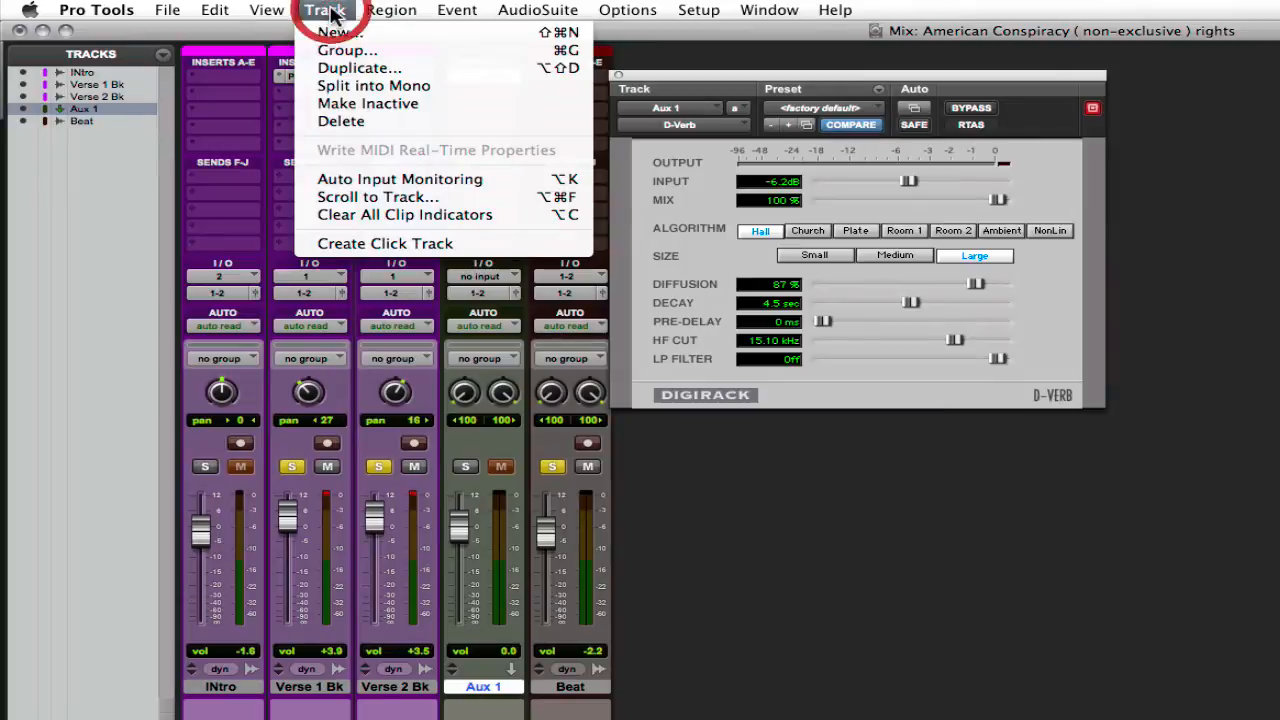
left_click(328, 120)
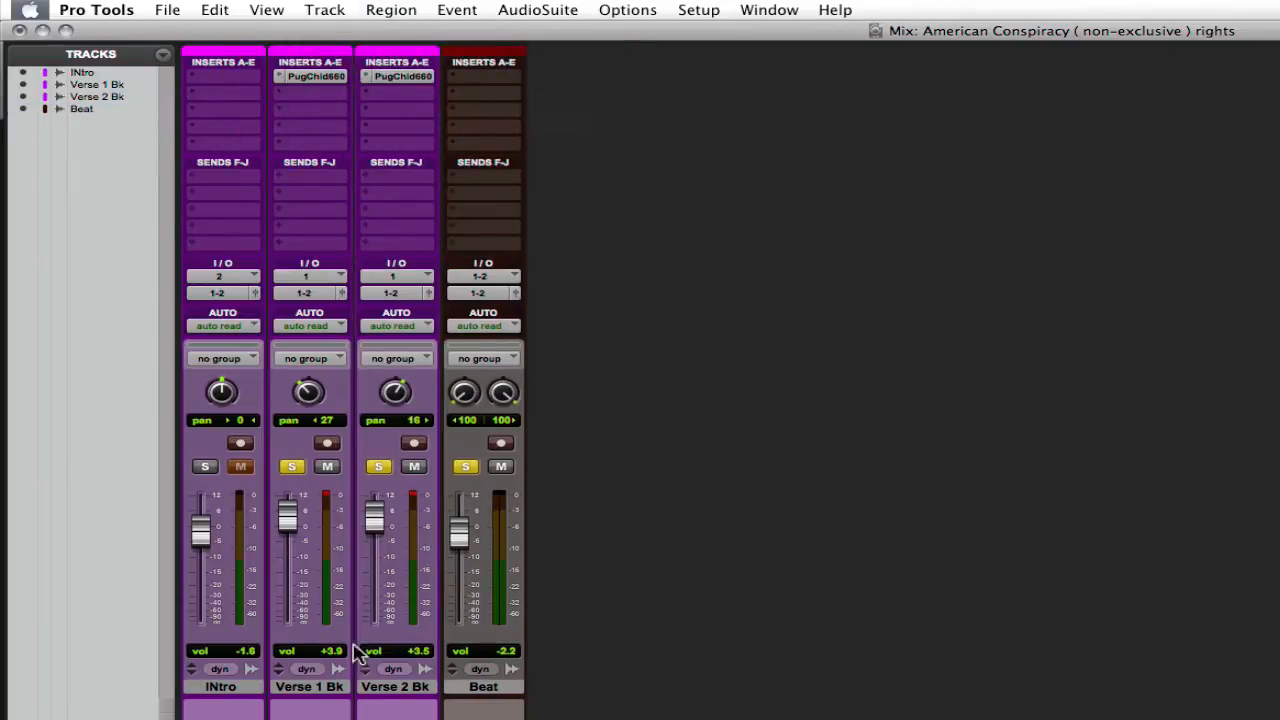
Step: Select the Verse 1 Bk and Verse 2 Bk tracks and lower their volumes to +2.8 and +2.5
left_click(320, 688)
left_click(380, 690, "shift")
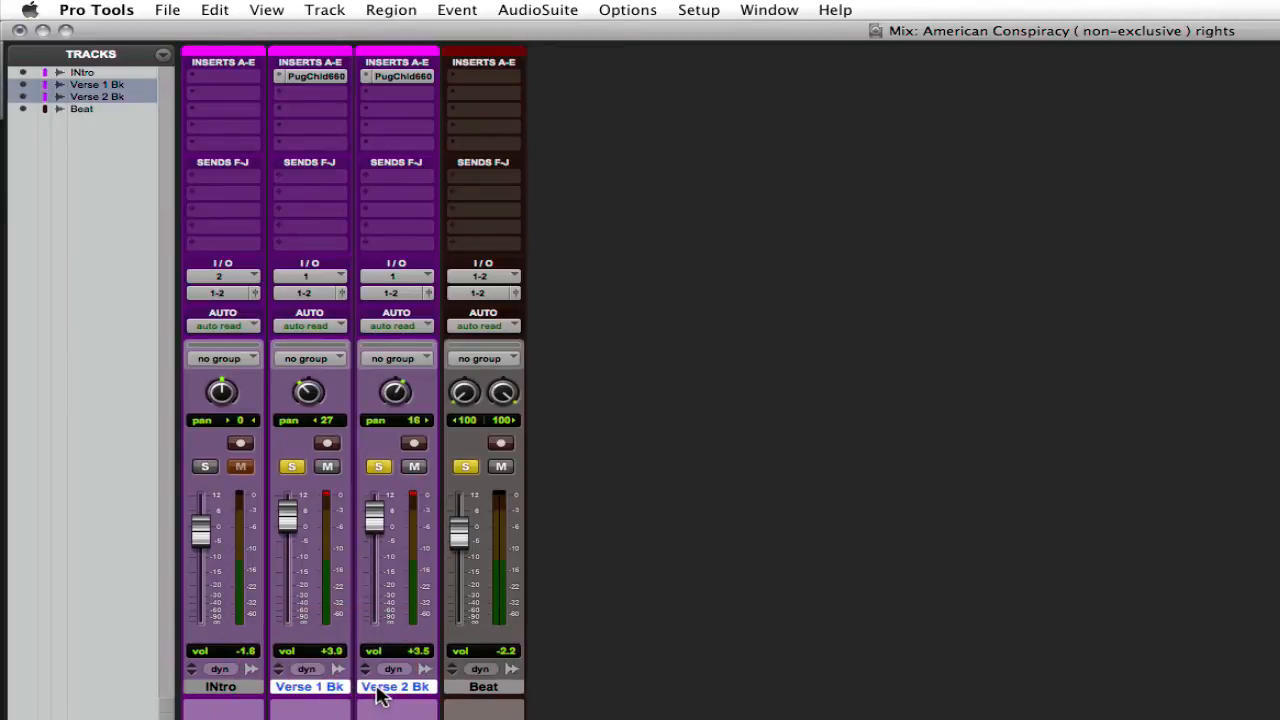
left_click_drag(287, 514, 289, 520)
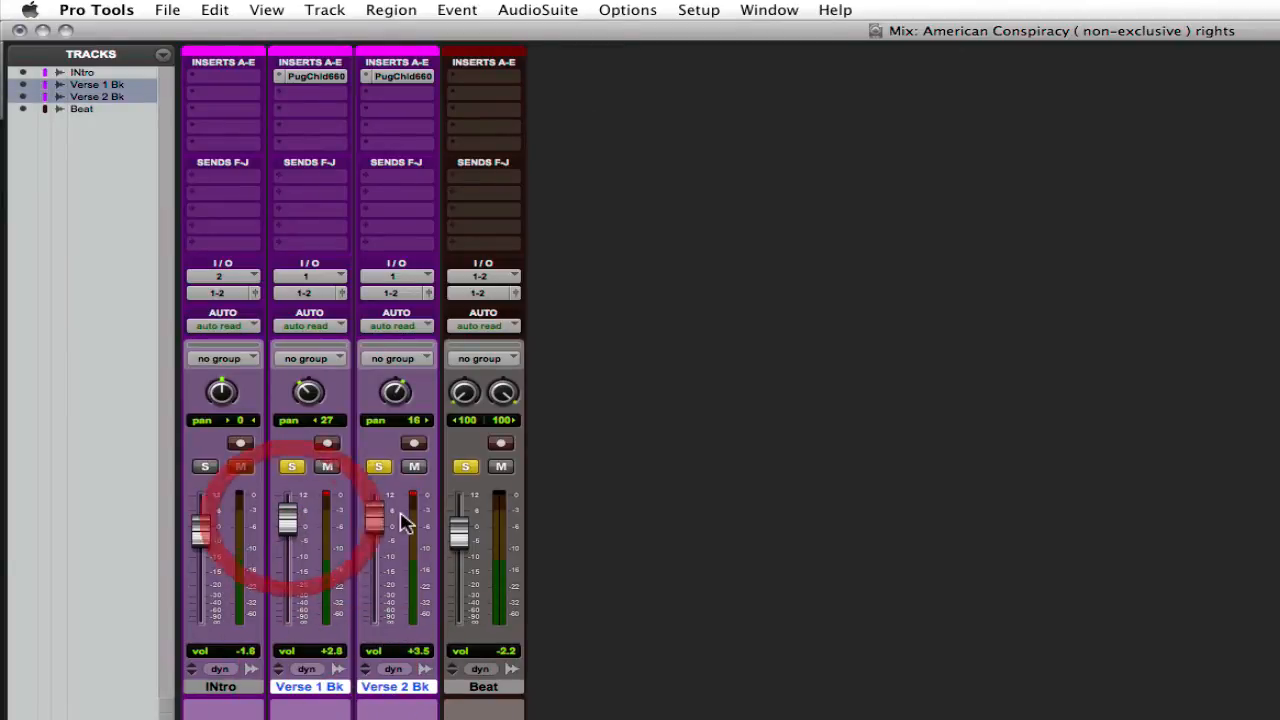
left_click_drag(376, 515, 380, 527)
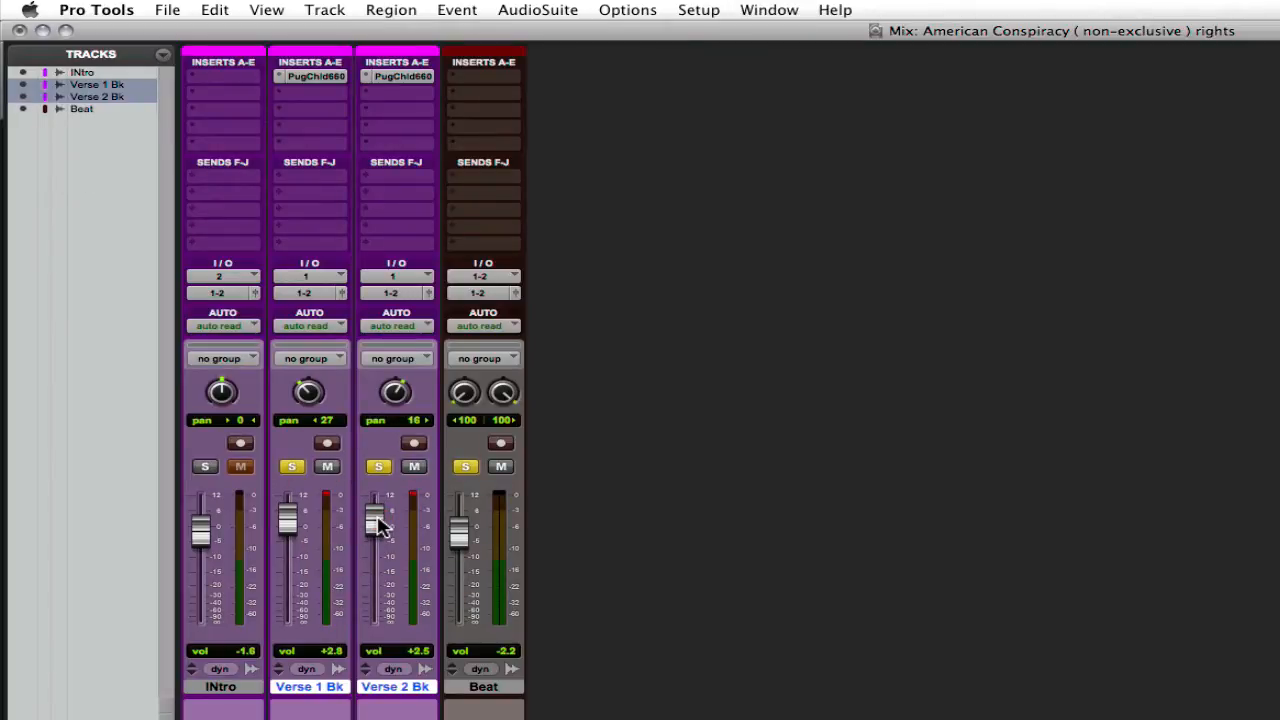
Step: Add the Beat track to the selected verse tracks in the Edit window
key("super+equal")
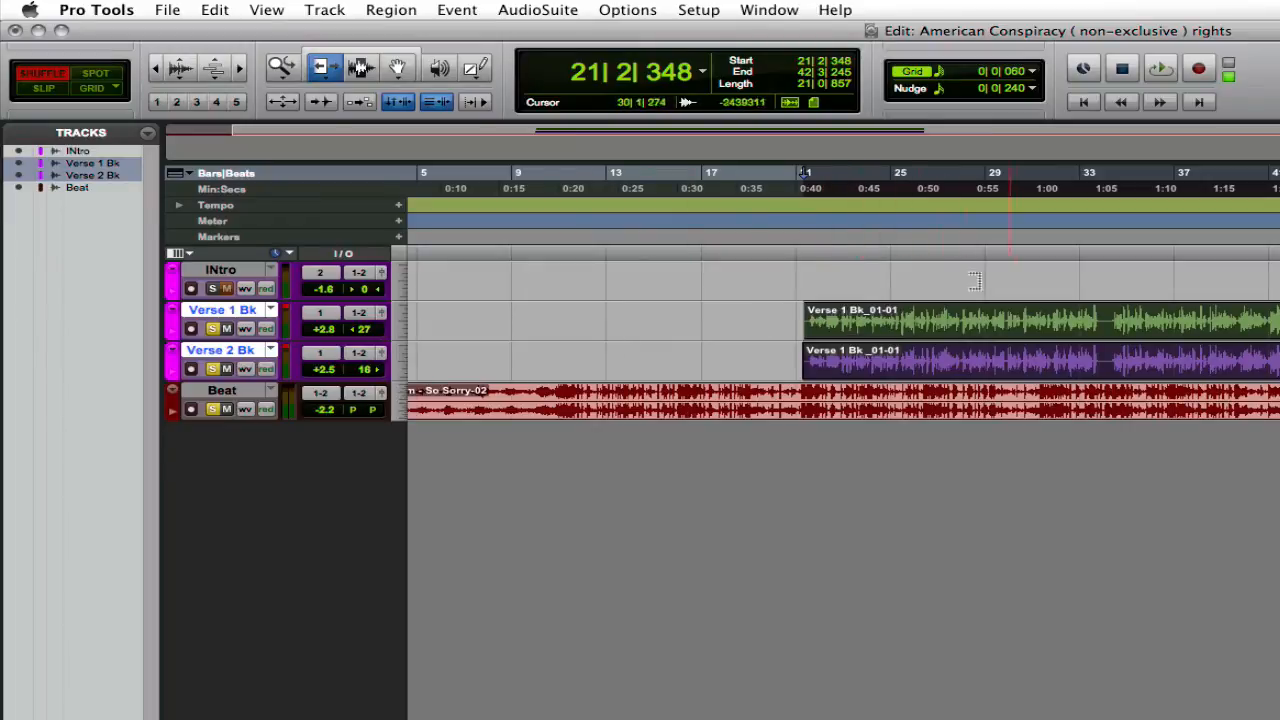
scroll(864, 258, "right", 6)
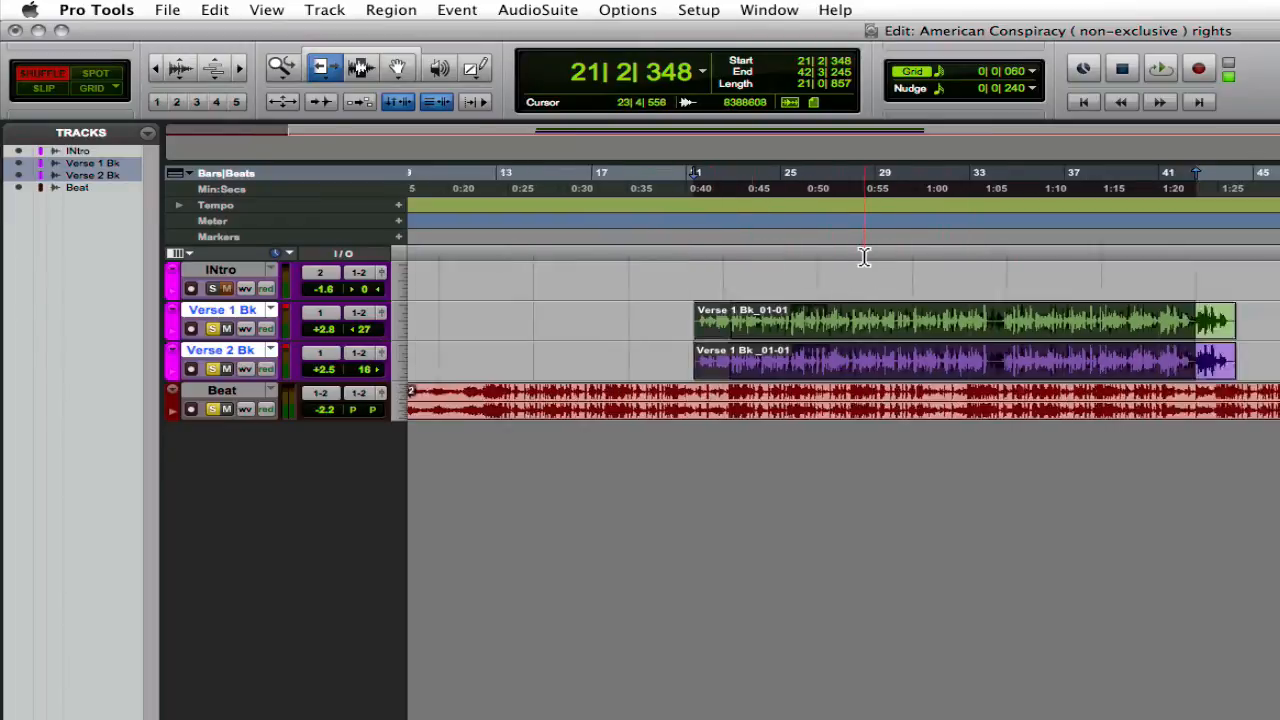
scroll(665, 292, "left", 7)
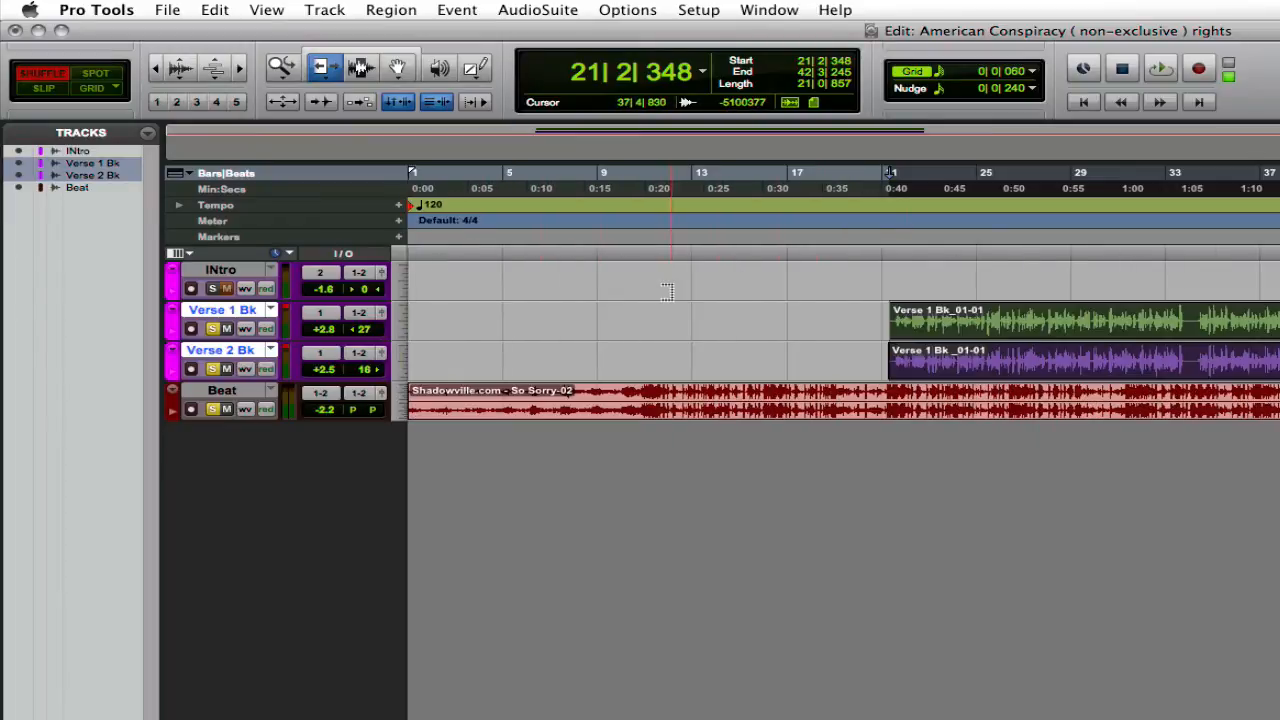
left_click(237, 391, "shift")
scroll(237, 391, "right", 2)
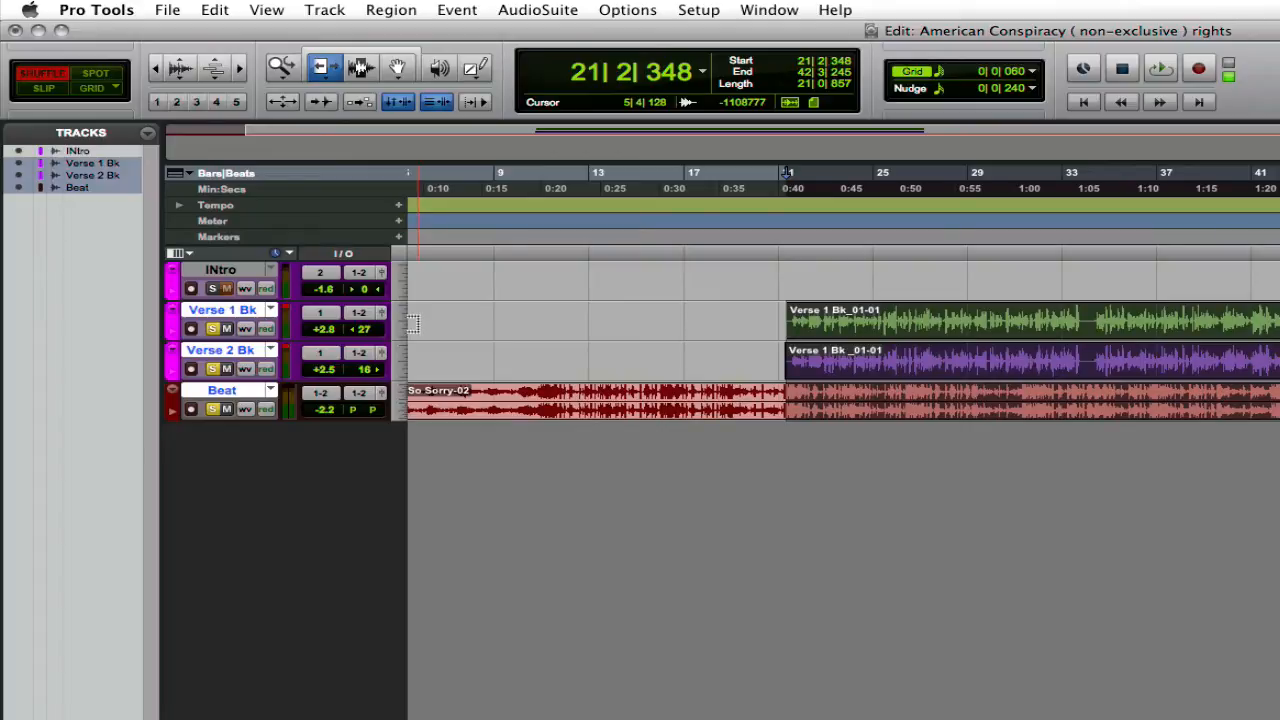
Step: Create one new stereo Aux Input track in the Mix window
key("super+equal")
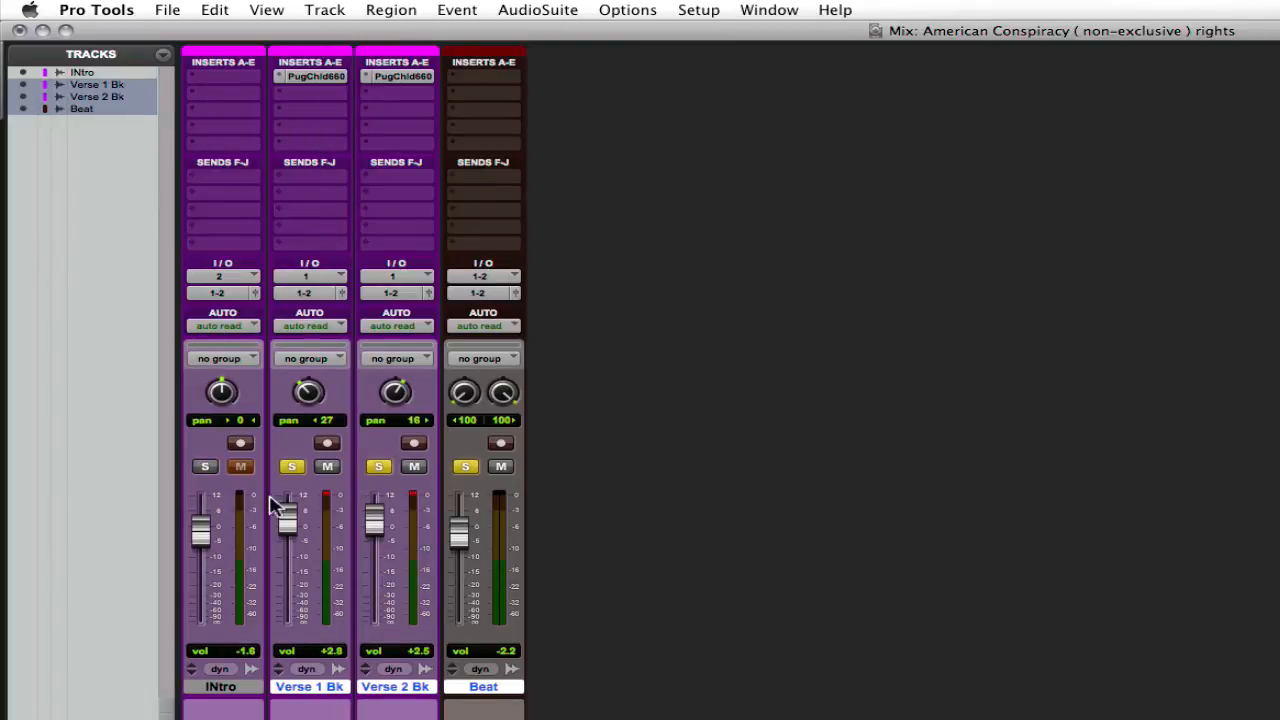
left_click(328, 688)
left_click(327, 10)
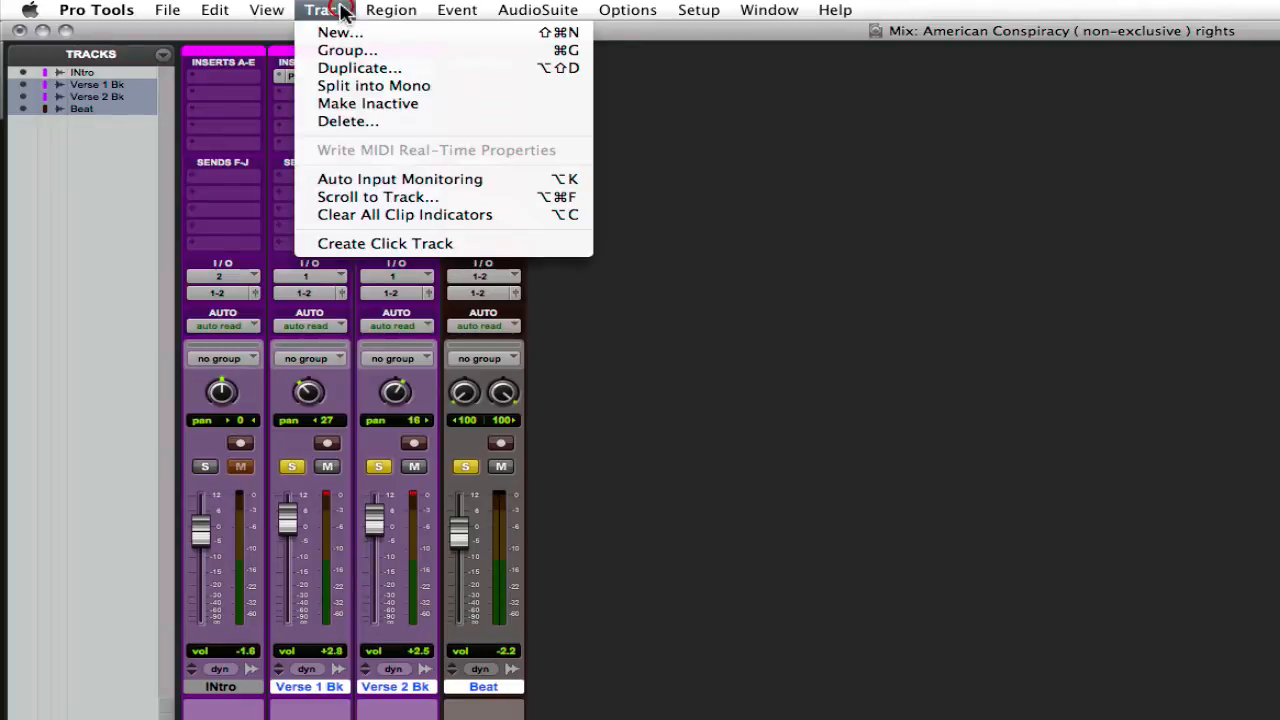
left_click(330, 33)
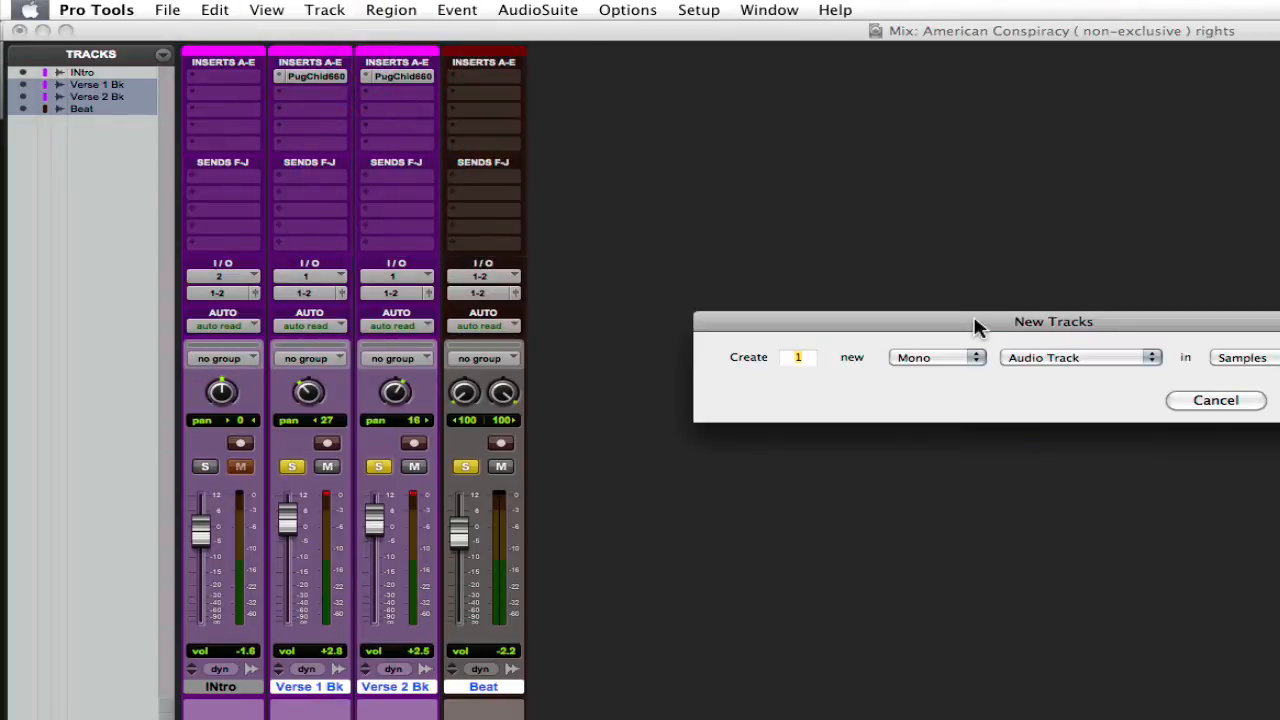
left_click_drag(974, 323, 878, 270)
left_click(878, 306)
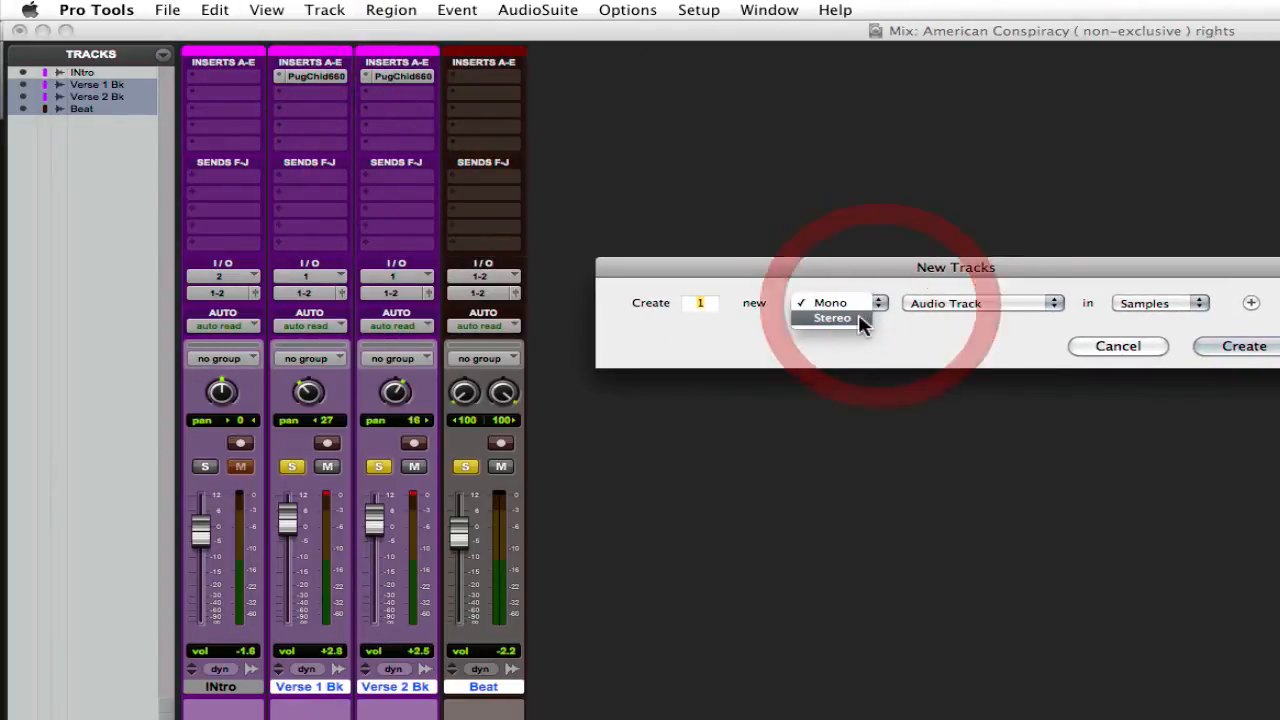
left_click(857, 318)
left_click(1056, 304)
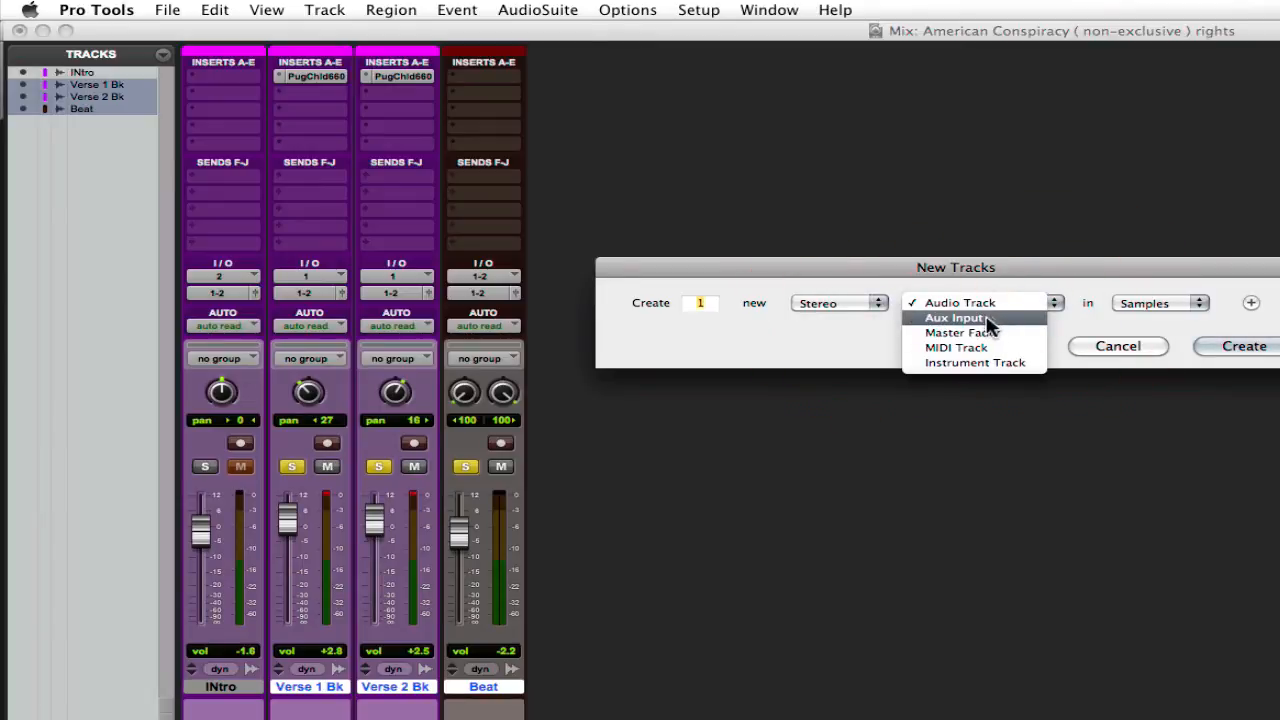
left_click(987, 320)
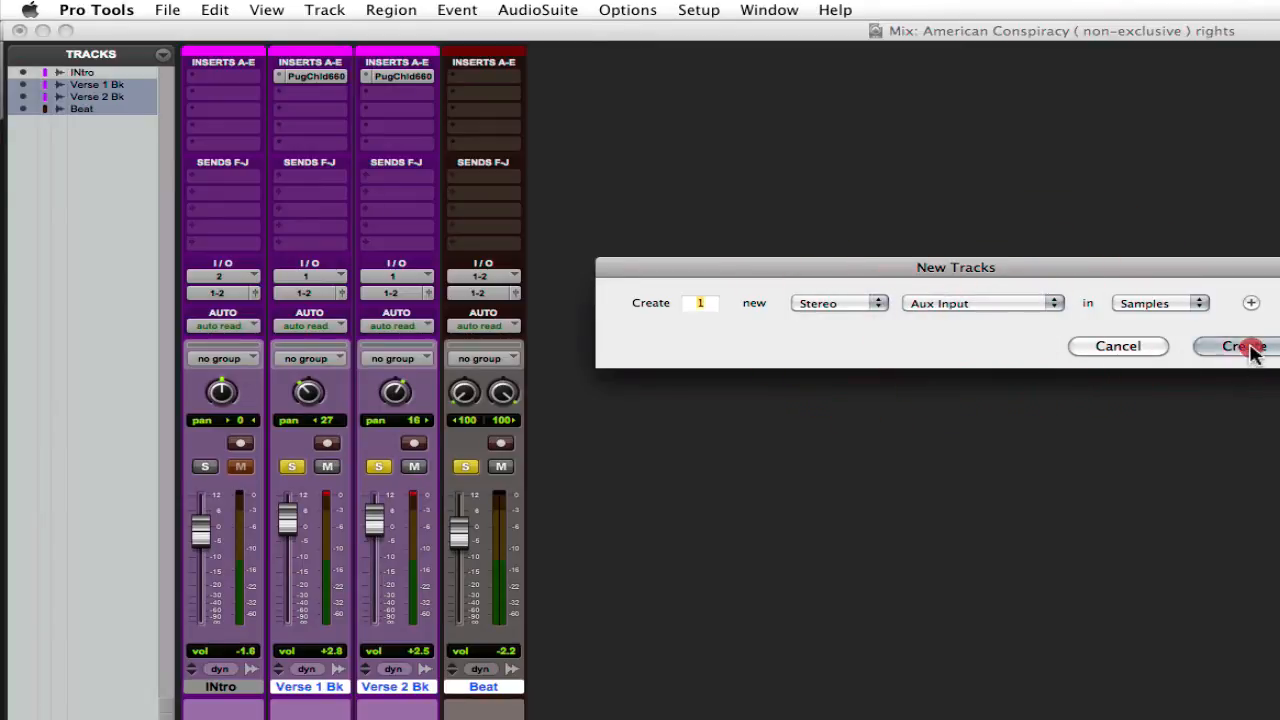
left_click(1246, 347)
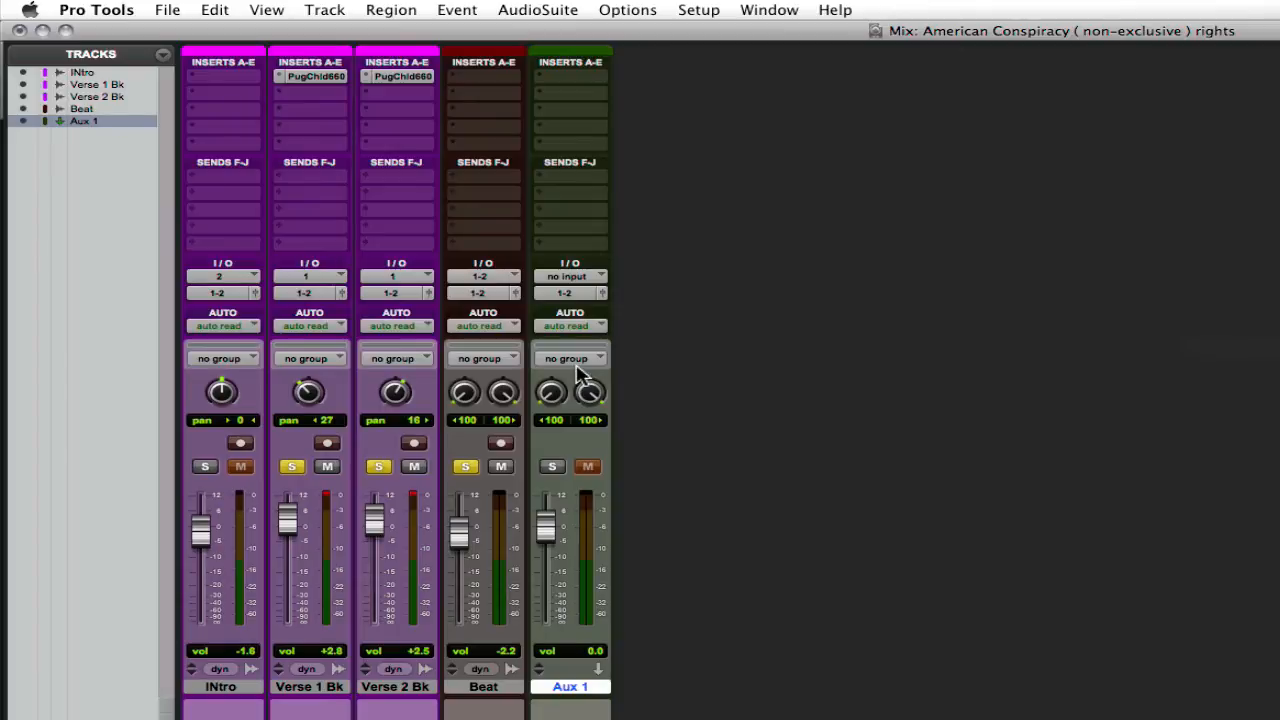
Step: Insert the multichannel D-Verb (stereo) reverb in the first slot of the new Aux 1 track and place its window beside the mixer channels
left_click(580, 79)
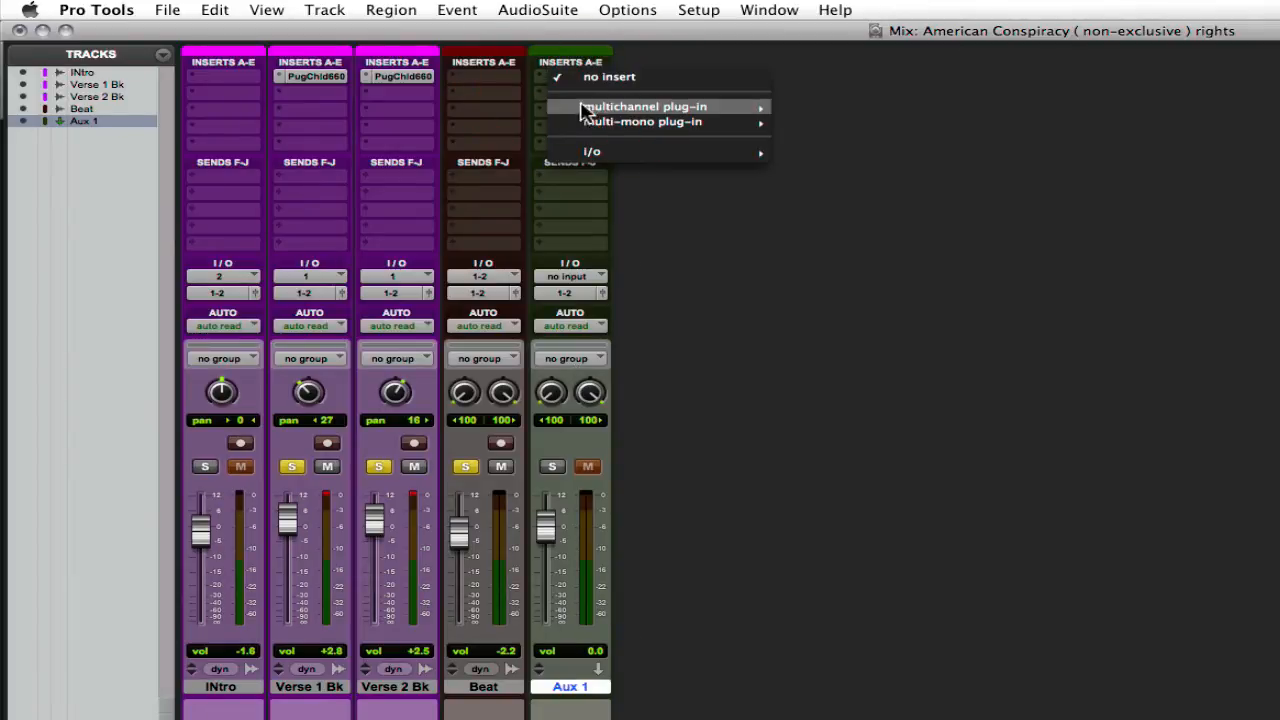
mouse_move(665, 112)
mouse_move(840, 155)
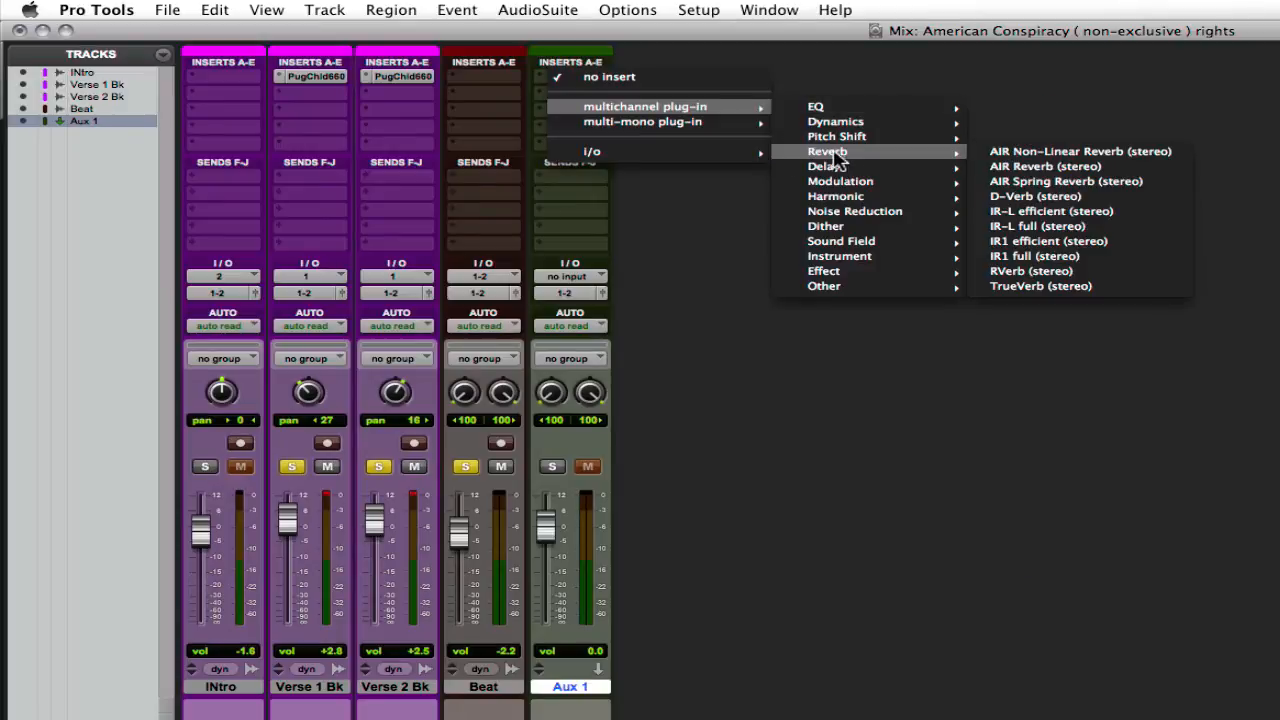
left_click(1020, 200)
left_click_drag(845, 74, 868, 72)
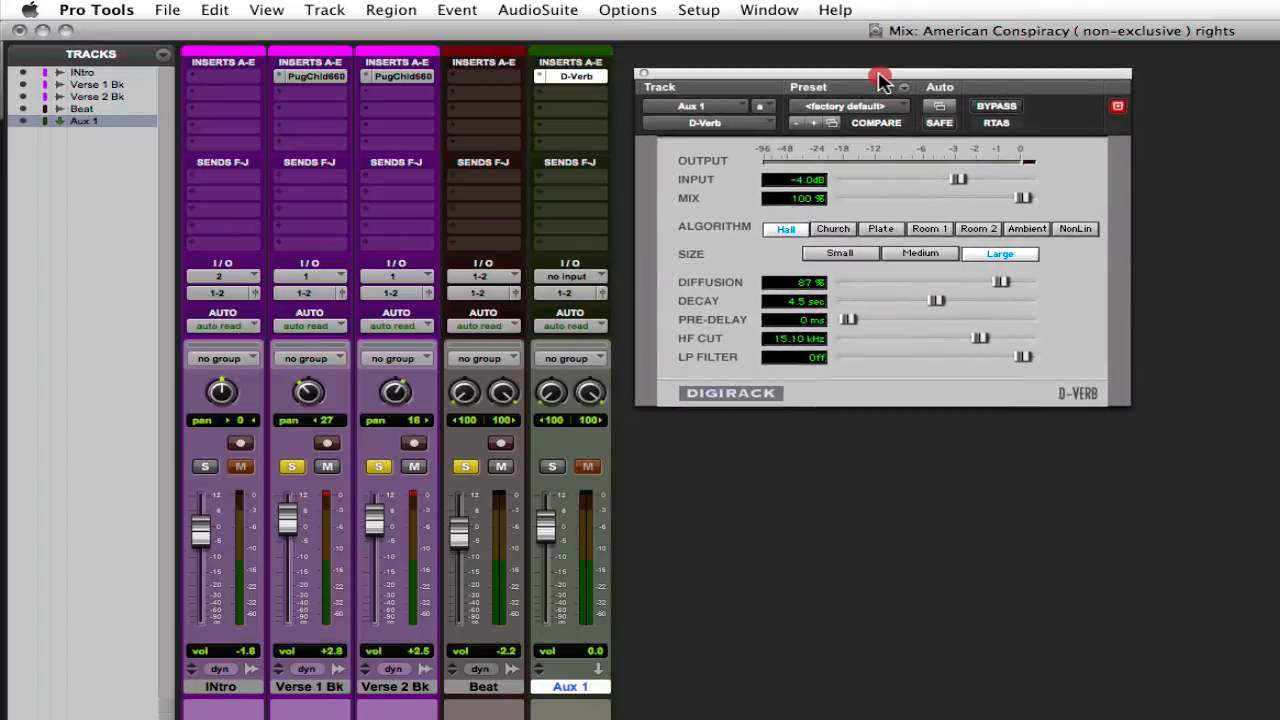
Step: Add a send to Bus 1-2 (Stereo) on the Verse 1 Bk track and copy it to the Verse 2 Bk track
left_click(1030, 199)
left_click(314, 178)
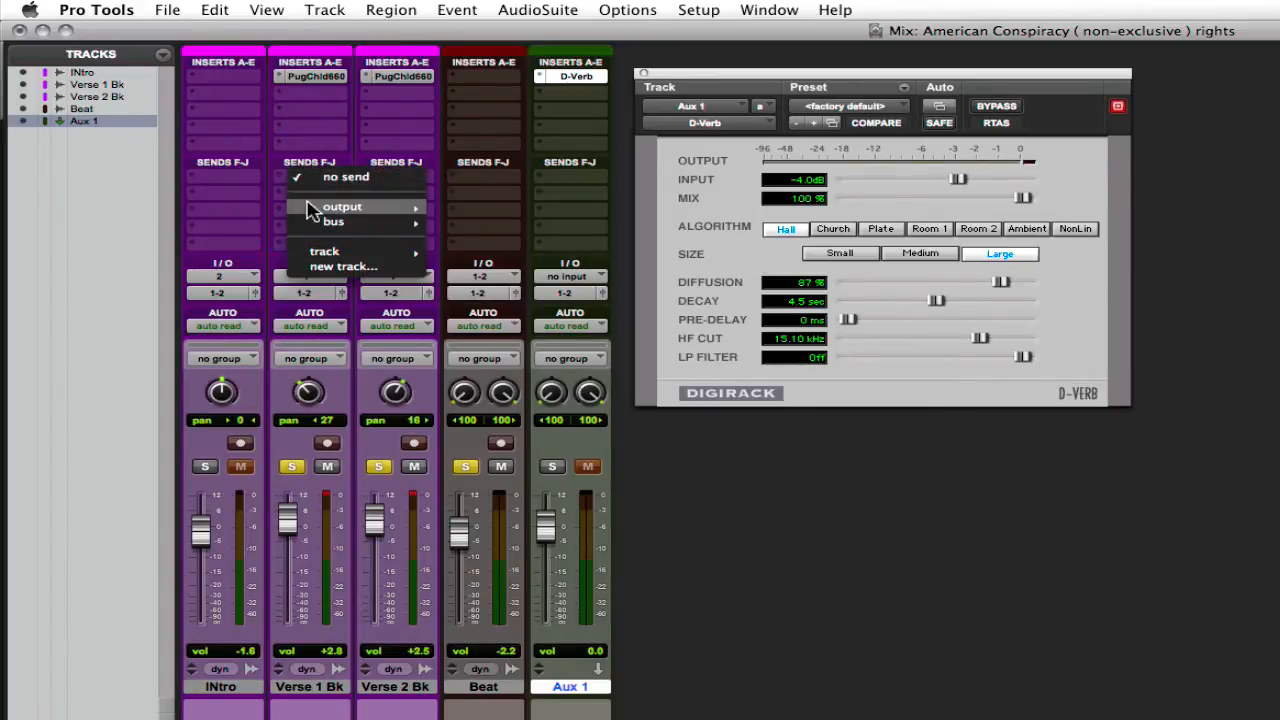
mouse_move(333, 221)
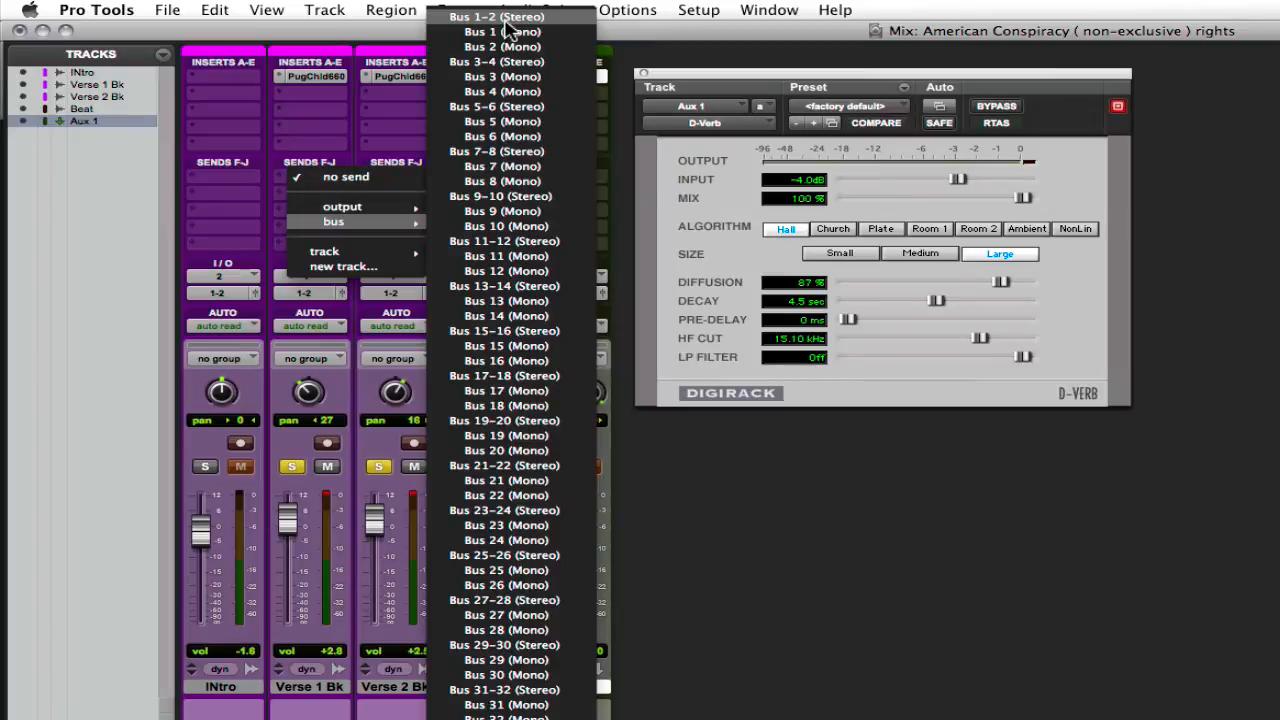
left_click(500, 18)
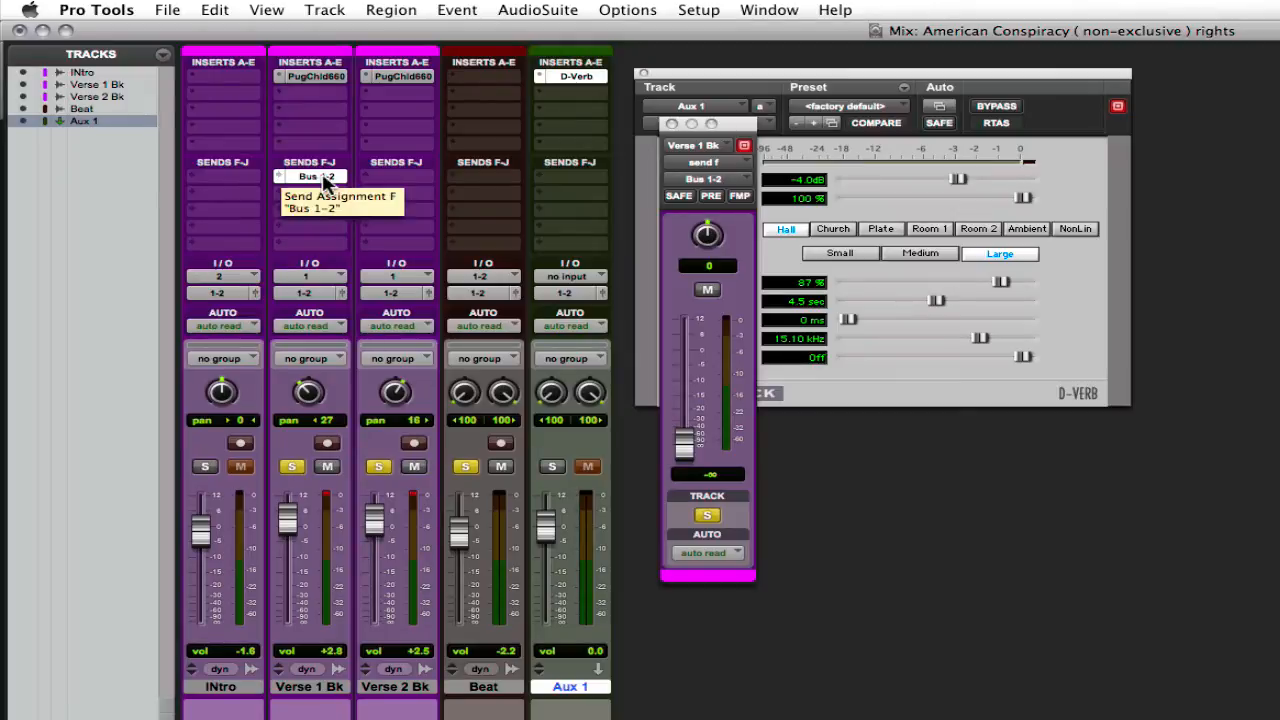
left_click_drag(322, 178, 394, 182)
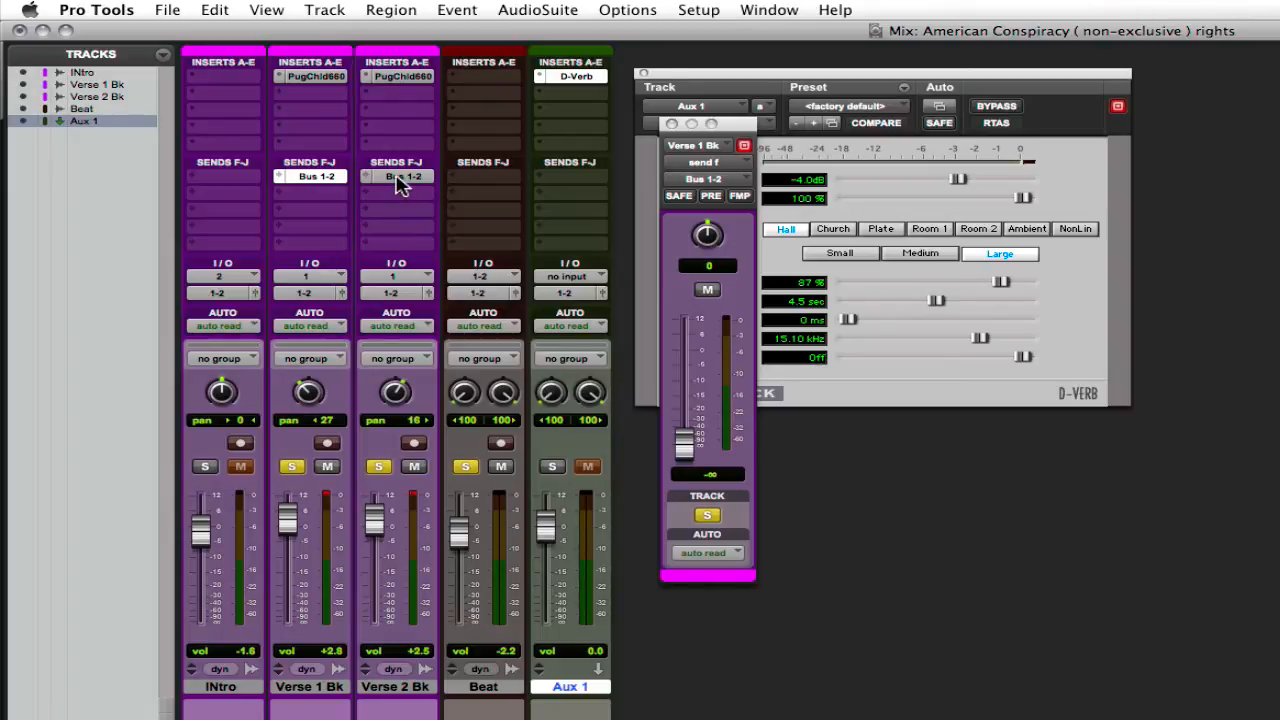
Step: Set the input of the Aux 1 track to Bus 1-2
left_click(577, 278)
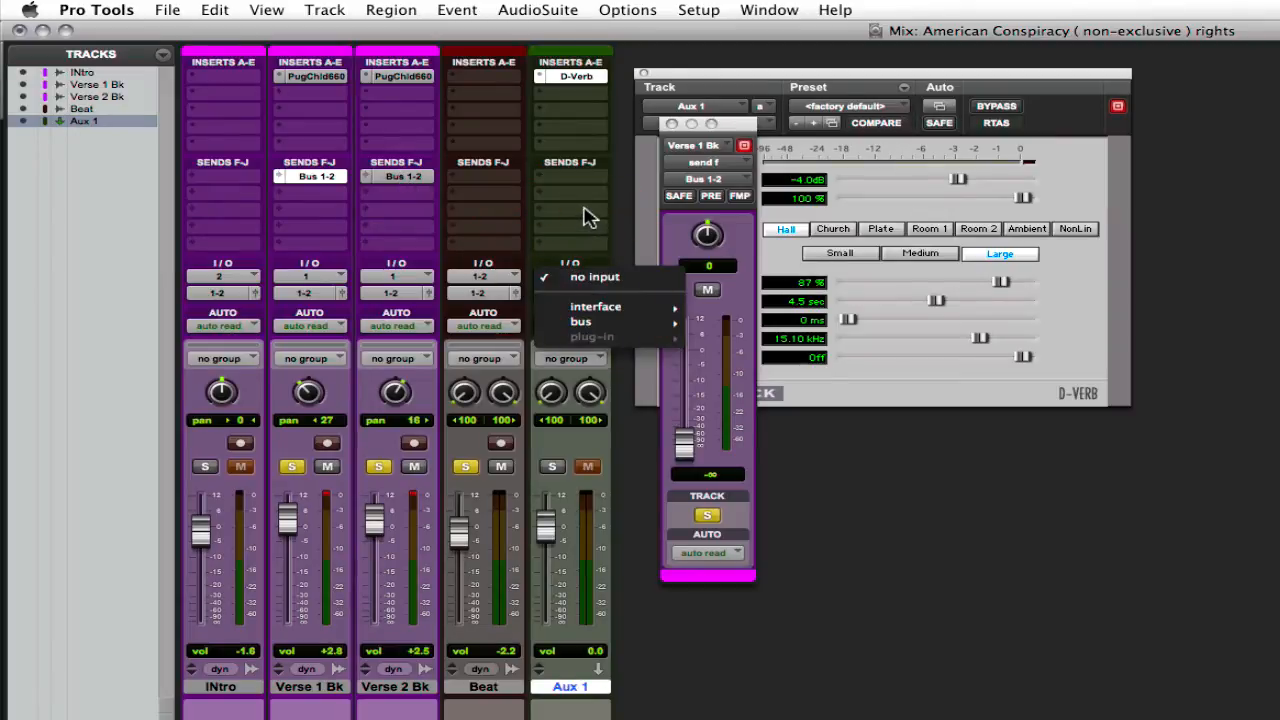
left_click(562, 225)
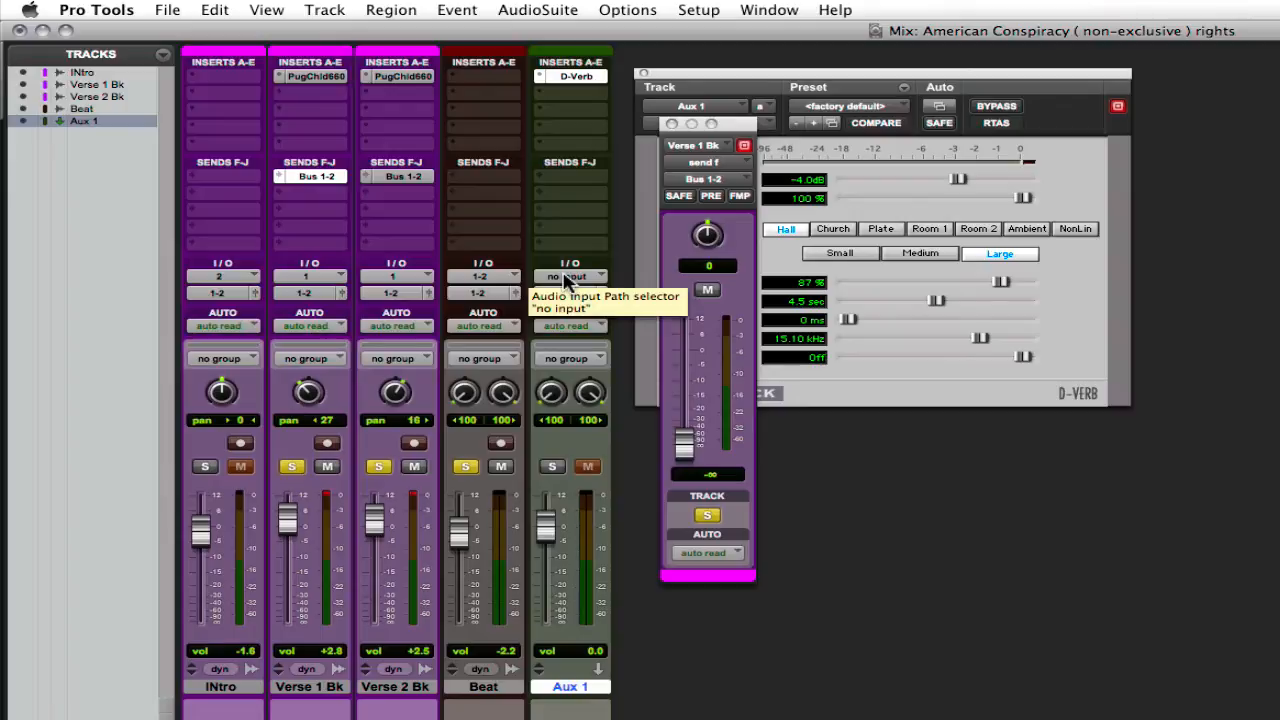
left_click(565, 279)
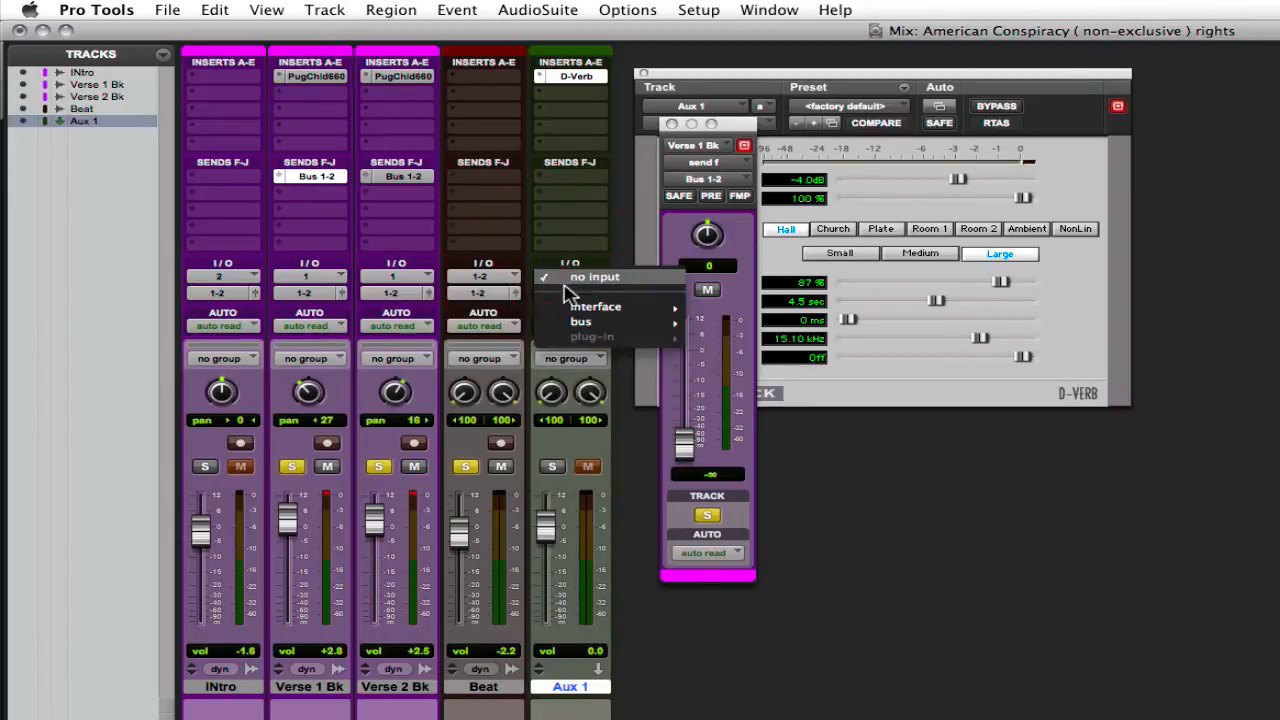
mouse_move(580, 323)
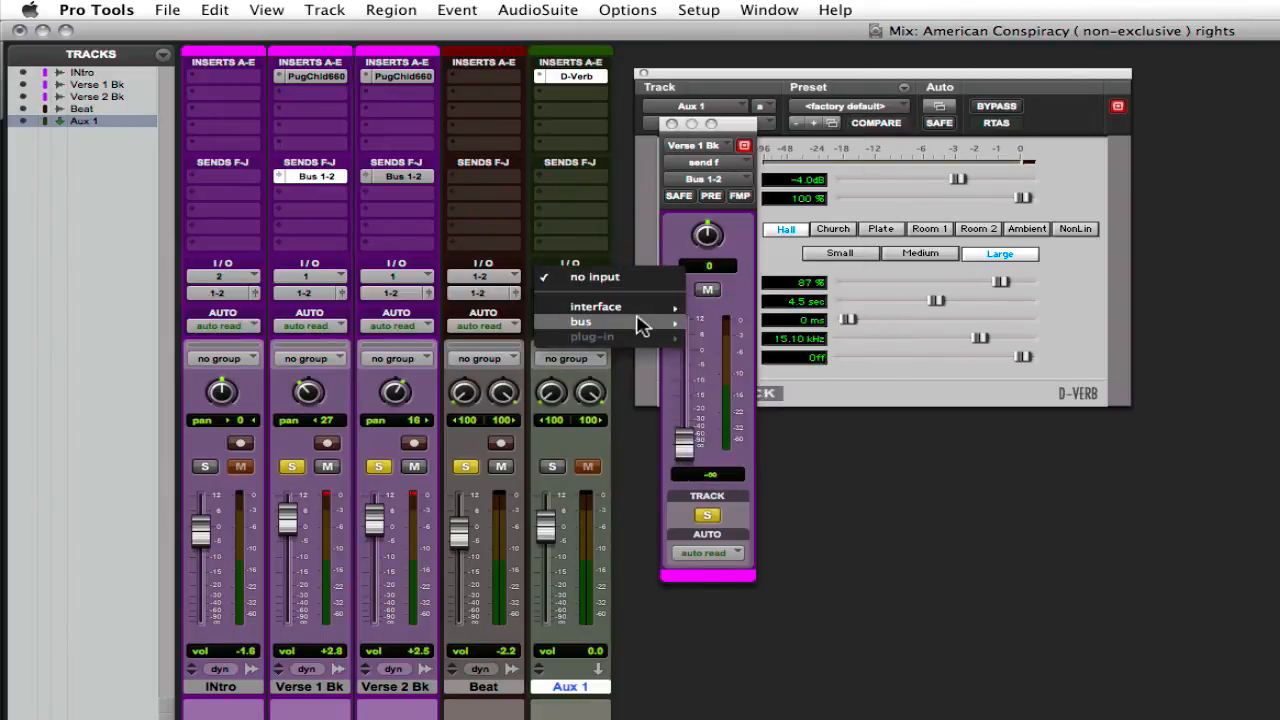
left_click(770, 47)
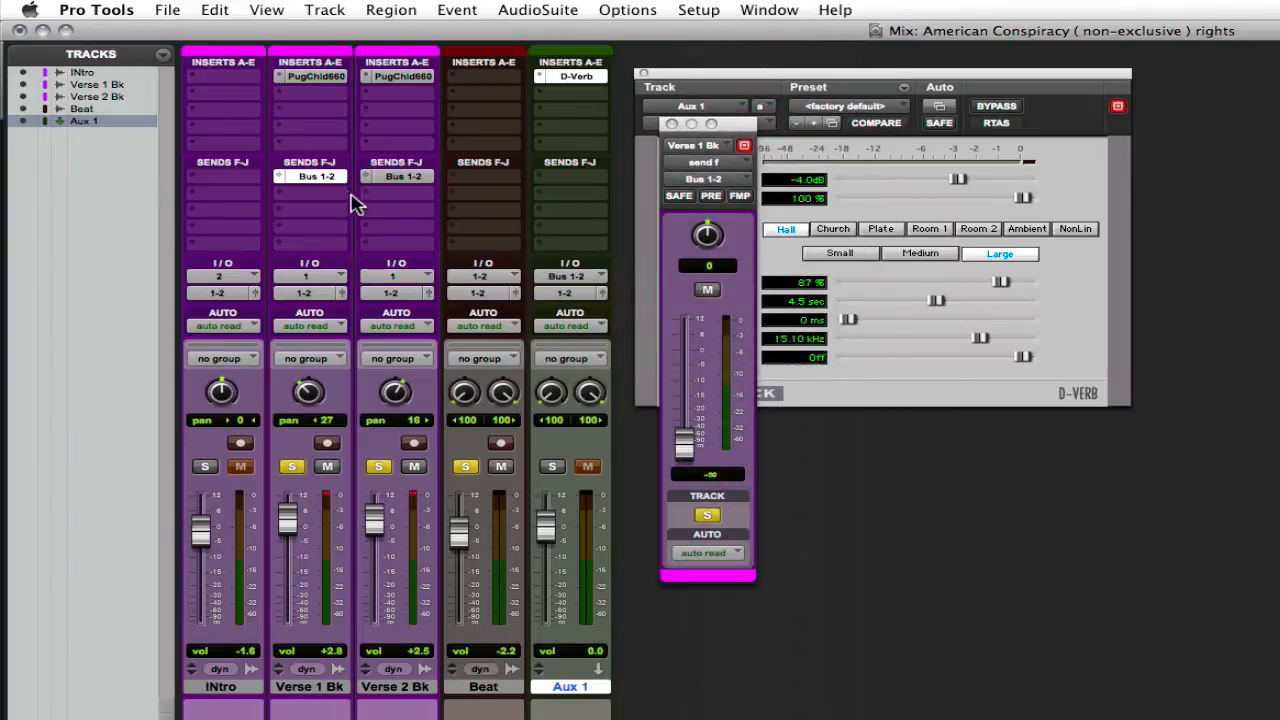
Step: Open the Verse 1 Bk send to Bus 1-2 and raise its level to -4.0
left_click(405, 178)
left_click(320, 176)
left_click(405, 178)
left_click(312, 177)
left_click(330, 177)
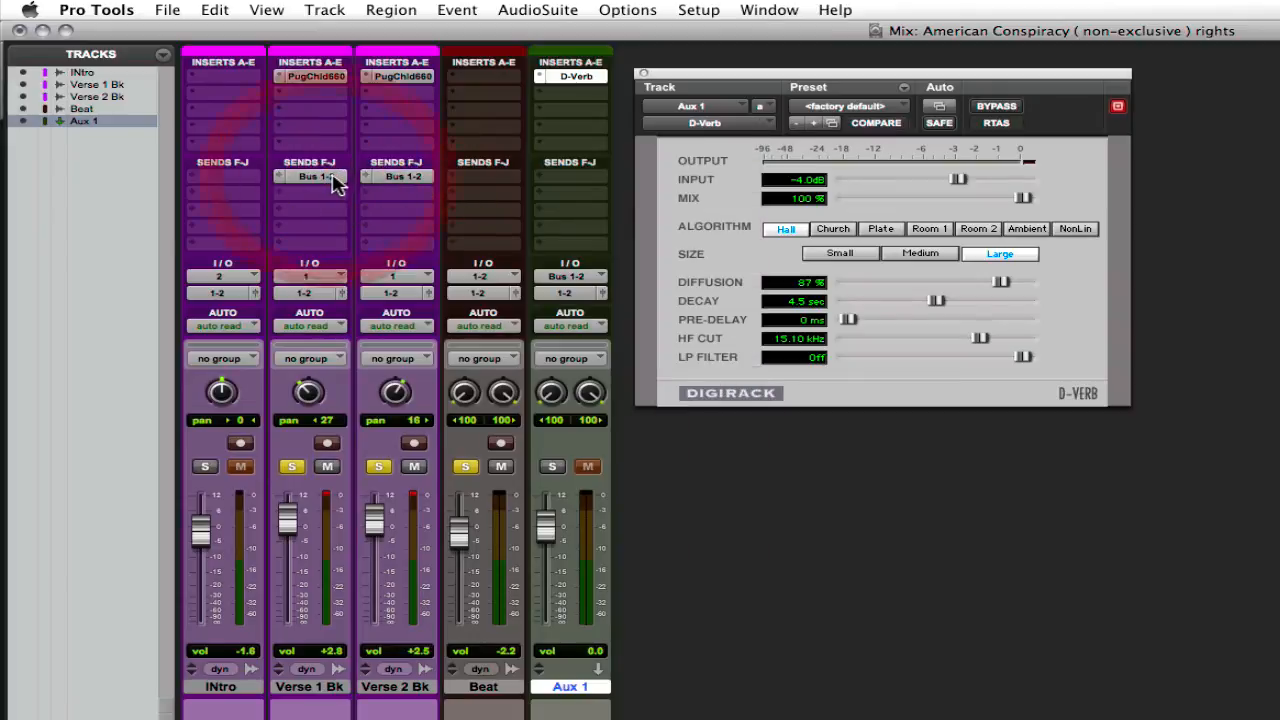
left_click(332, 177)
left_click_drag(685, 446, 692, 375)
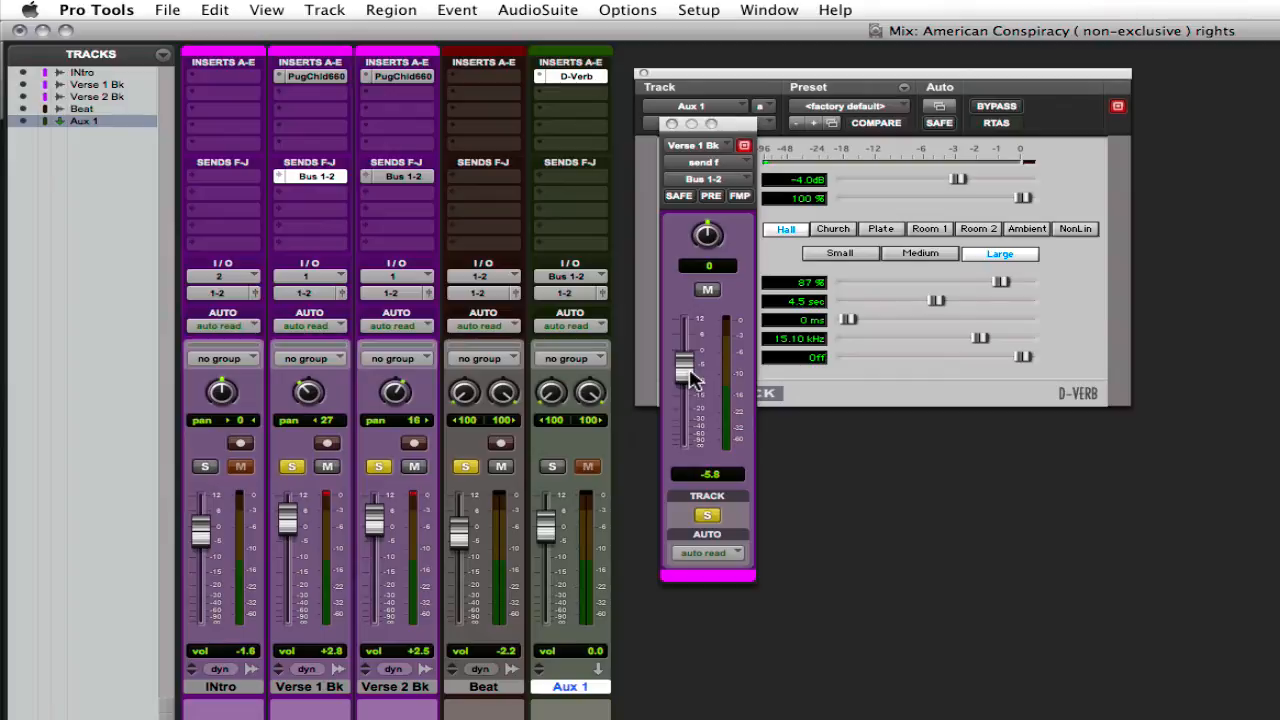
left_click_drag(691, 377, 692, 372)
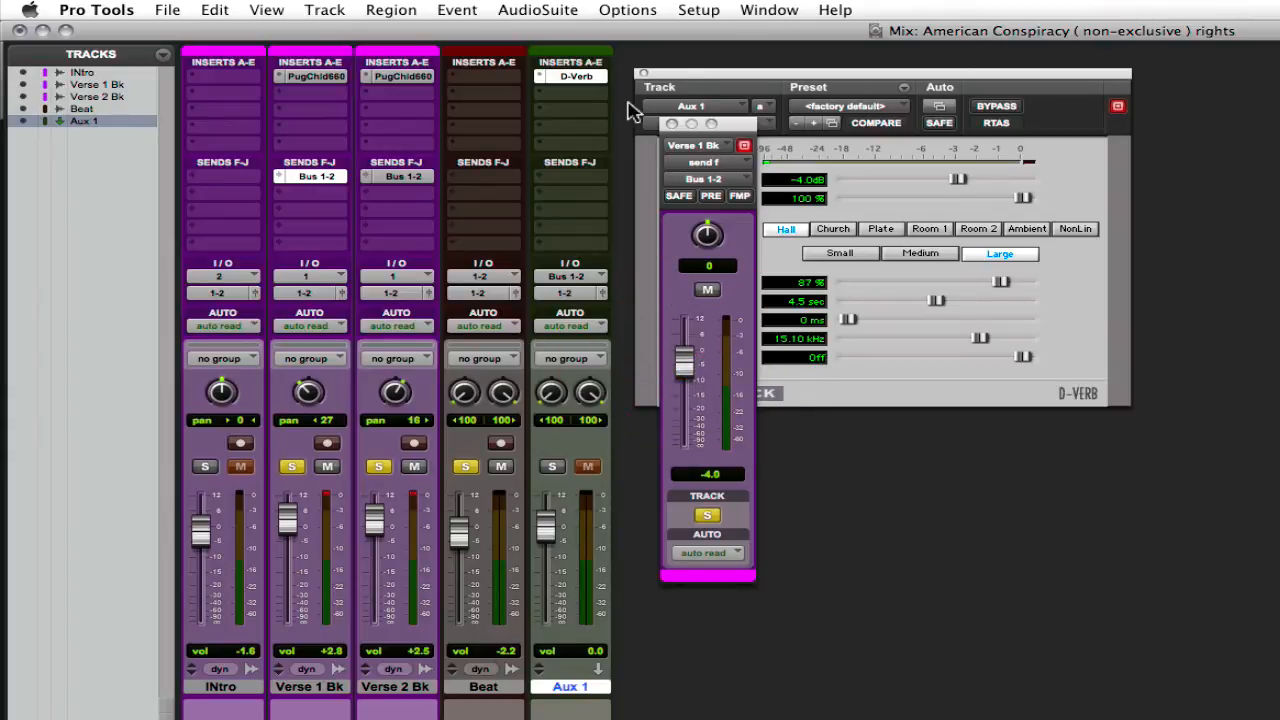
Step: Arrange the Verse 1 Bk send window and the D-Verb window beside the mixer channels so that both are accessible
left_click_drag(736, 123, 586, 132)
mouse_move(1018, 197)
left_mouse_down()
mouse_move(1002, 197)
mouse_move(1043, 197)
left_mouse_up()
left_click_drag(768, 73, 812, 69)
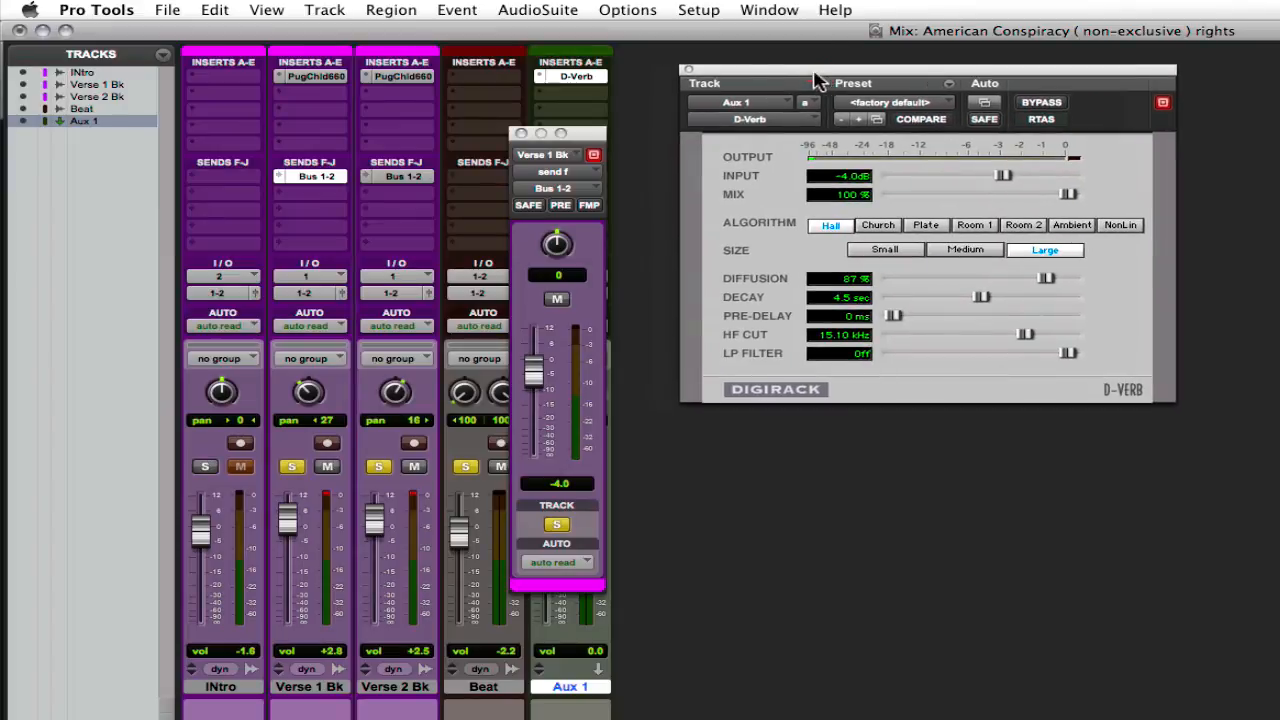
left_click_drag(587, 134, 691, 131)
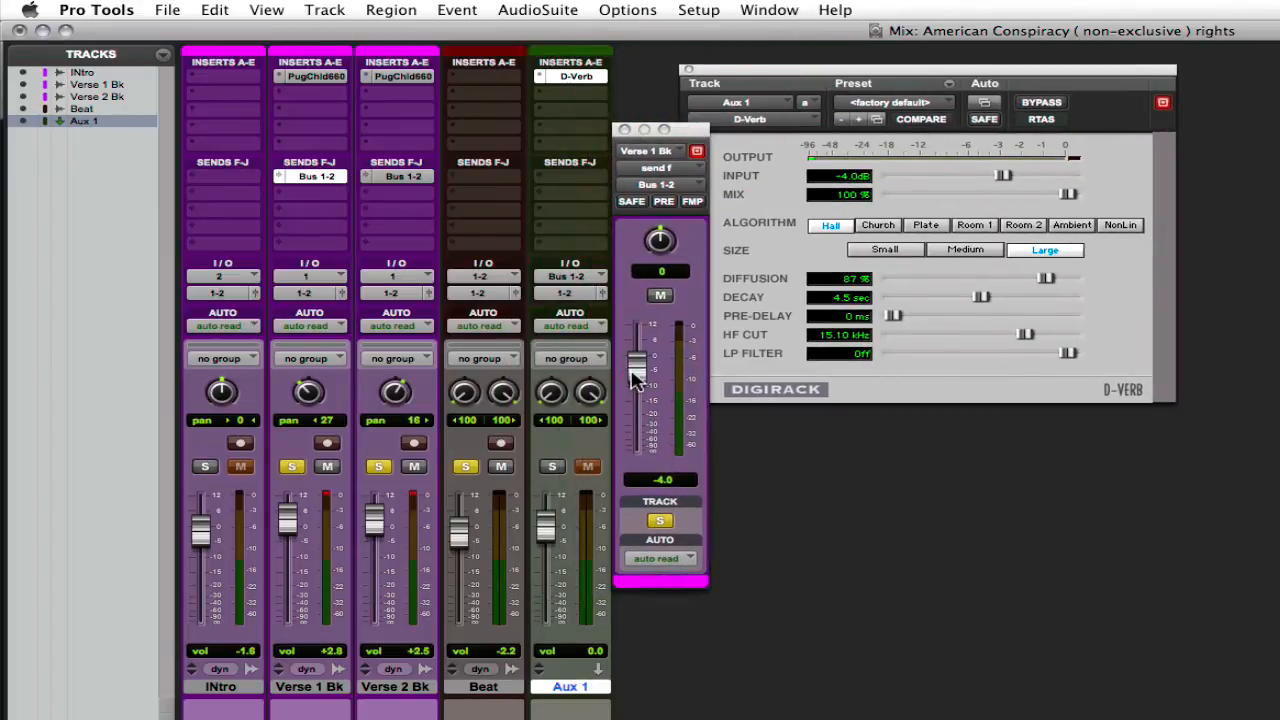
Step: Set the Bus 1-2 send levels of the Verse 2 Bk and Verse 1 Bk tracks to 0.0
mouse_move(637, 368)
left_mouse_down()
mouse_move(642, 345)
mouse_move(647, 372)
left_mouse_up()
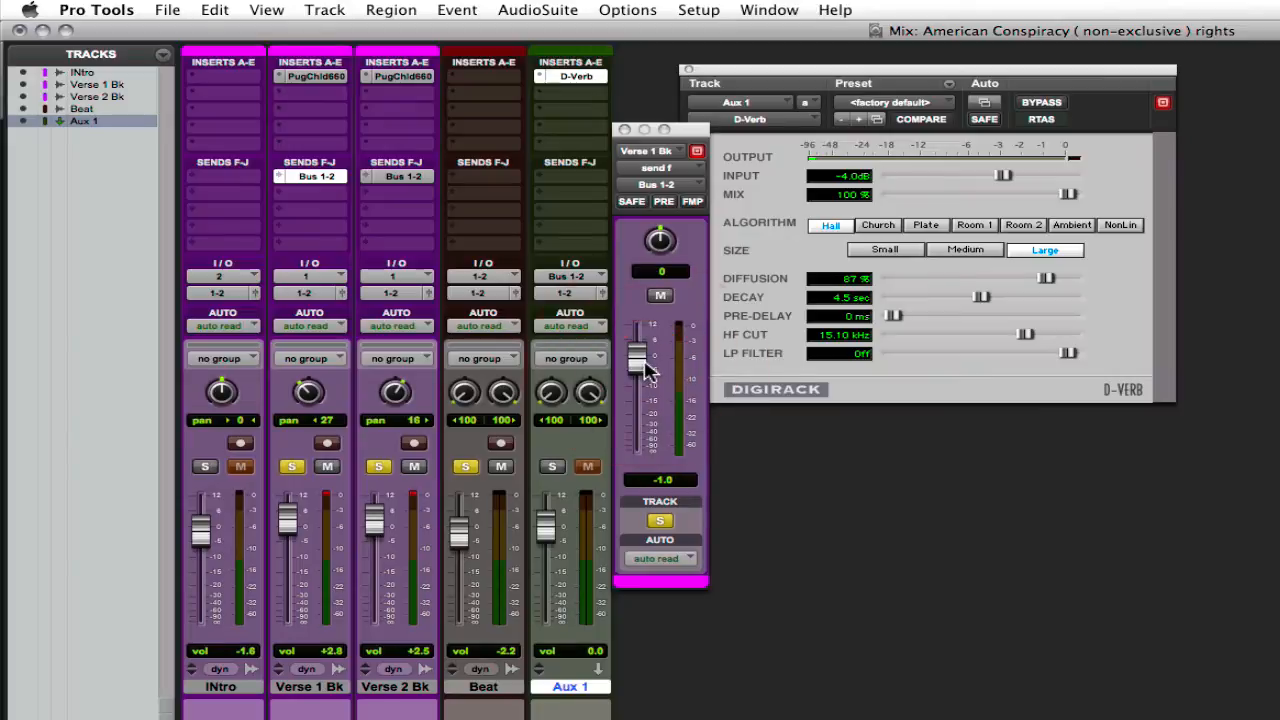
left_click(403, 180)
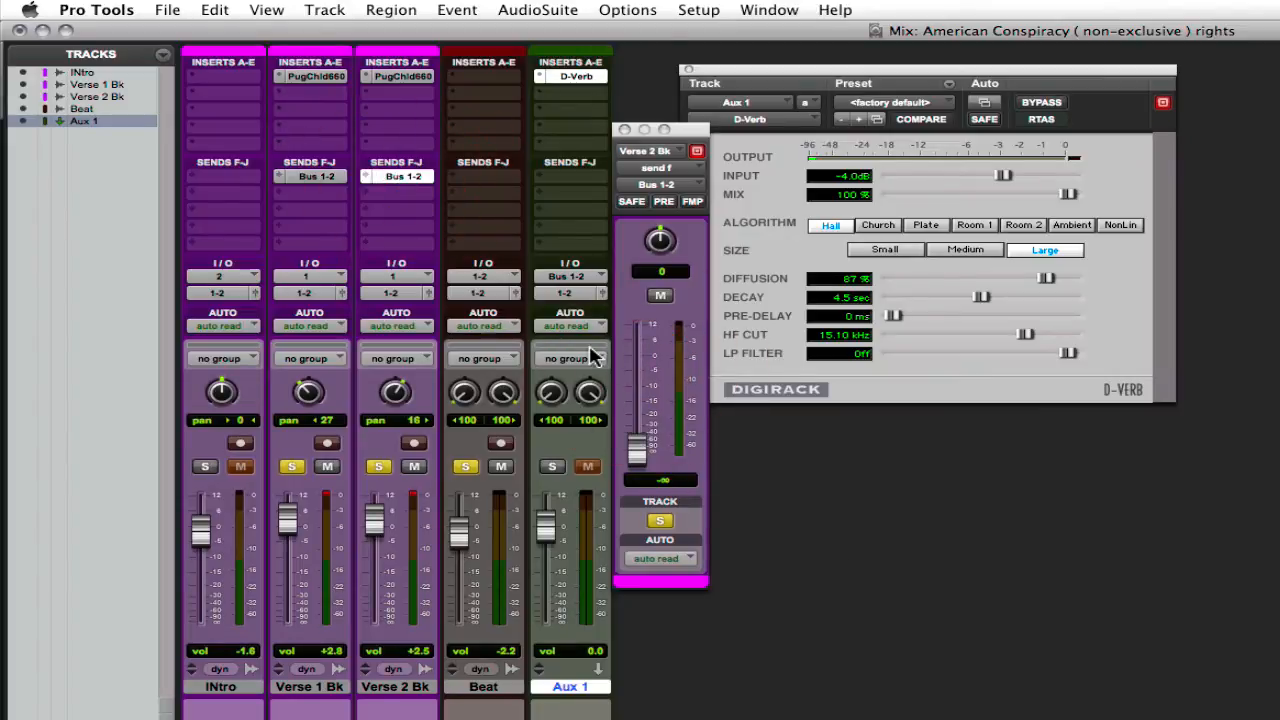
left_click(638, 450, "alt")
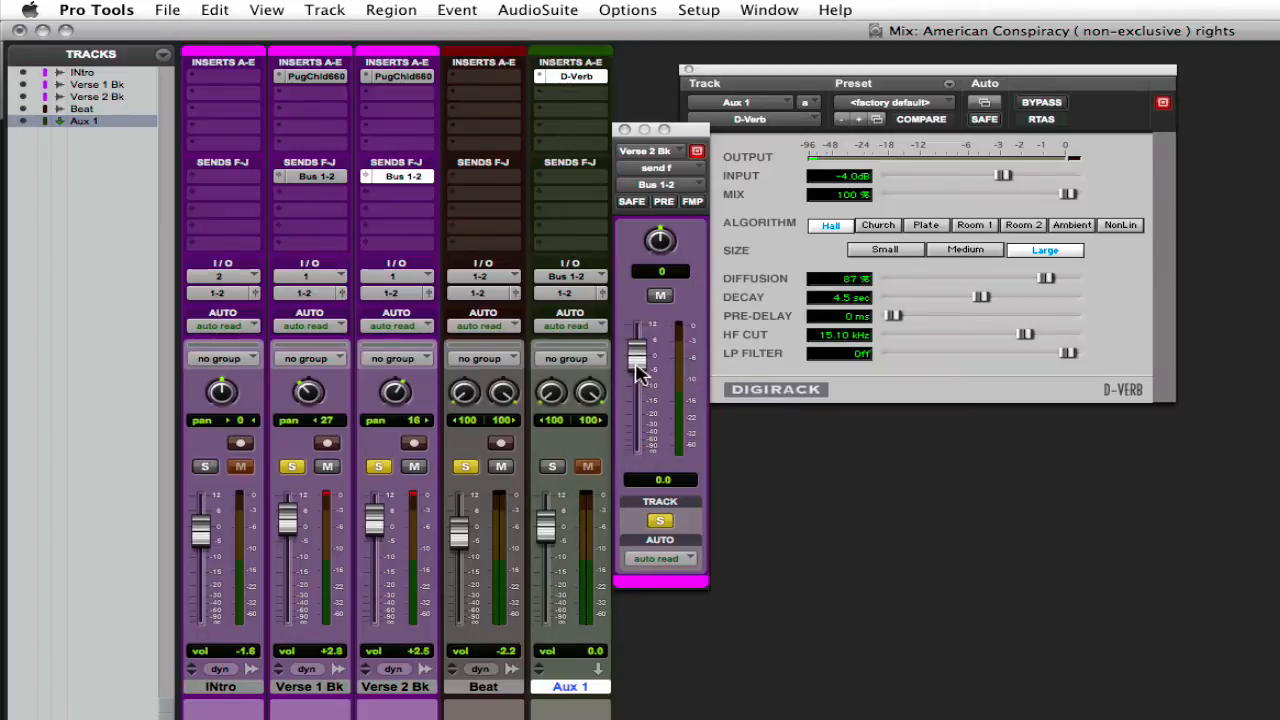
left_click(316, 176)
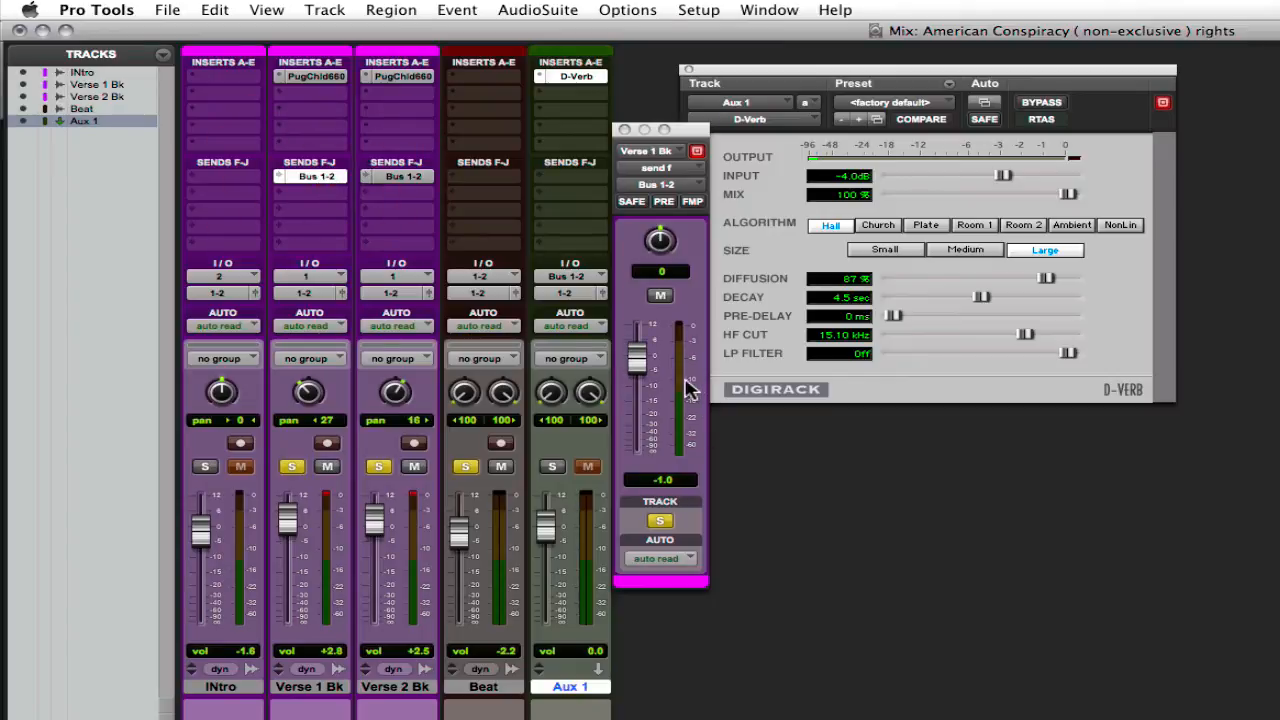
left_click(638, 358, "alt")
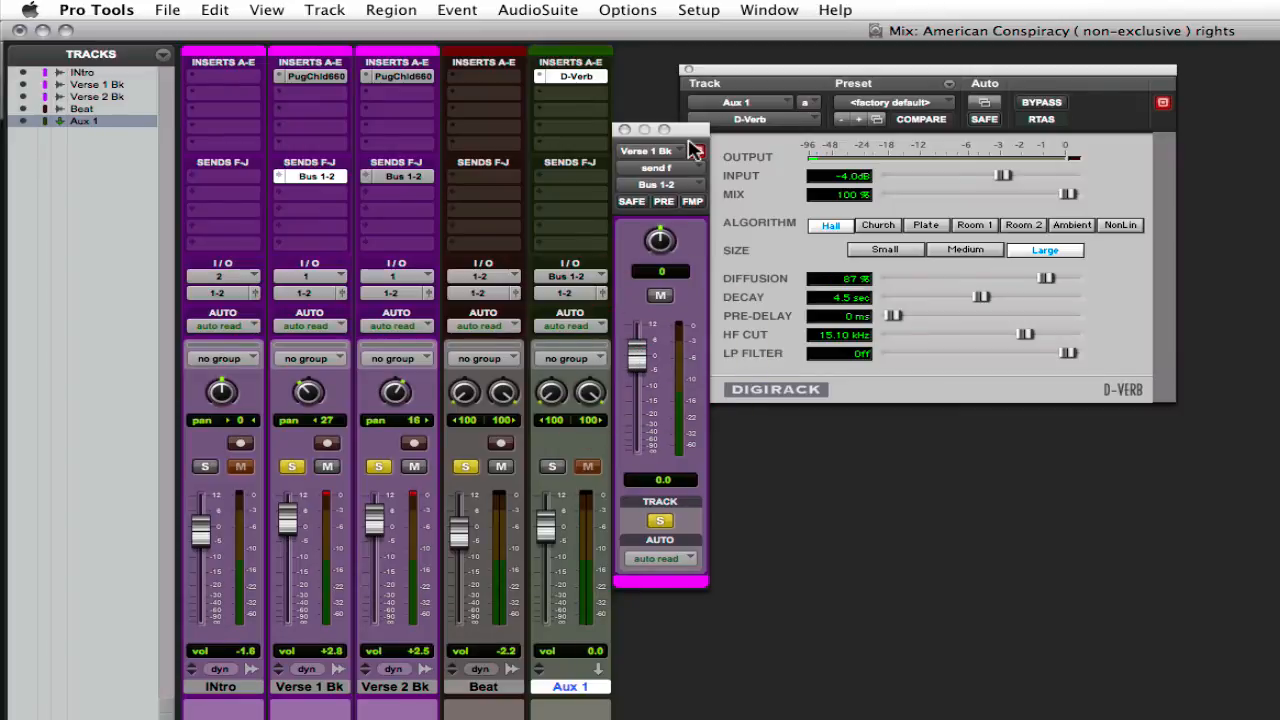
Step: Bypass the D-Verb and arrange the send and reverb windows below the audio regions in the Edit window
left_click_drag(693, 135, 656, 80)
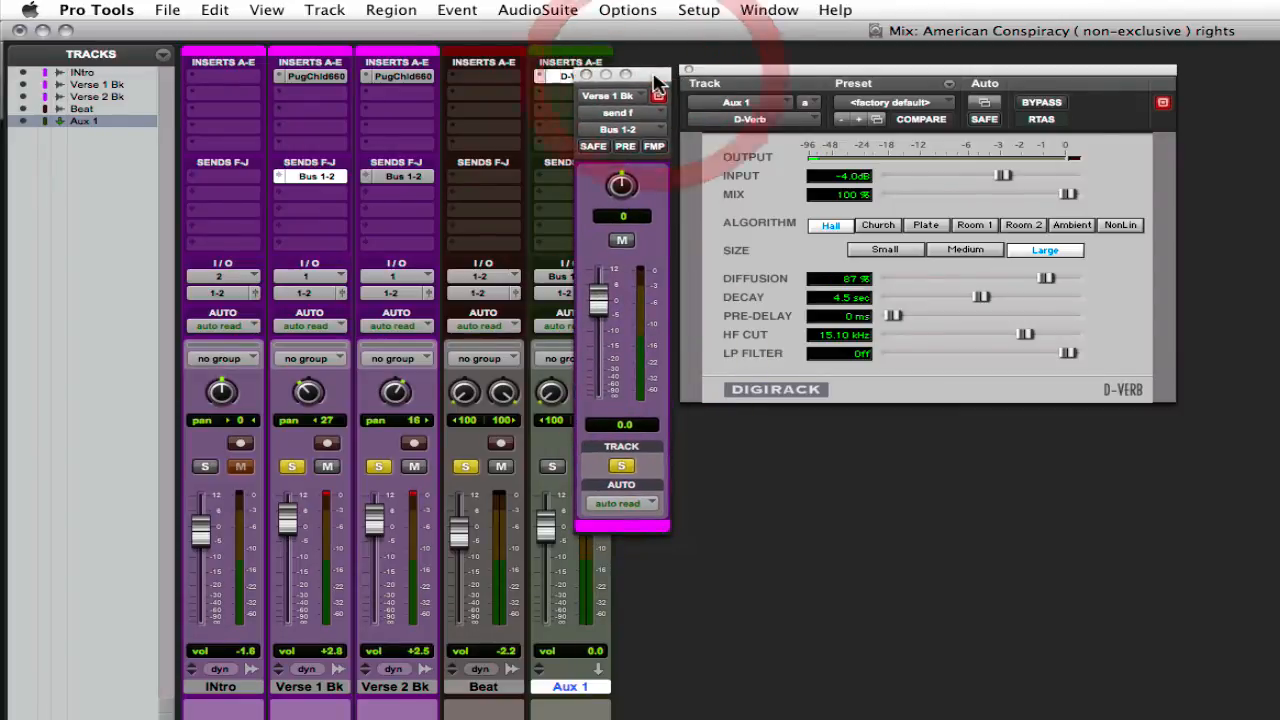
left_click(1041, 103)
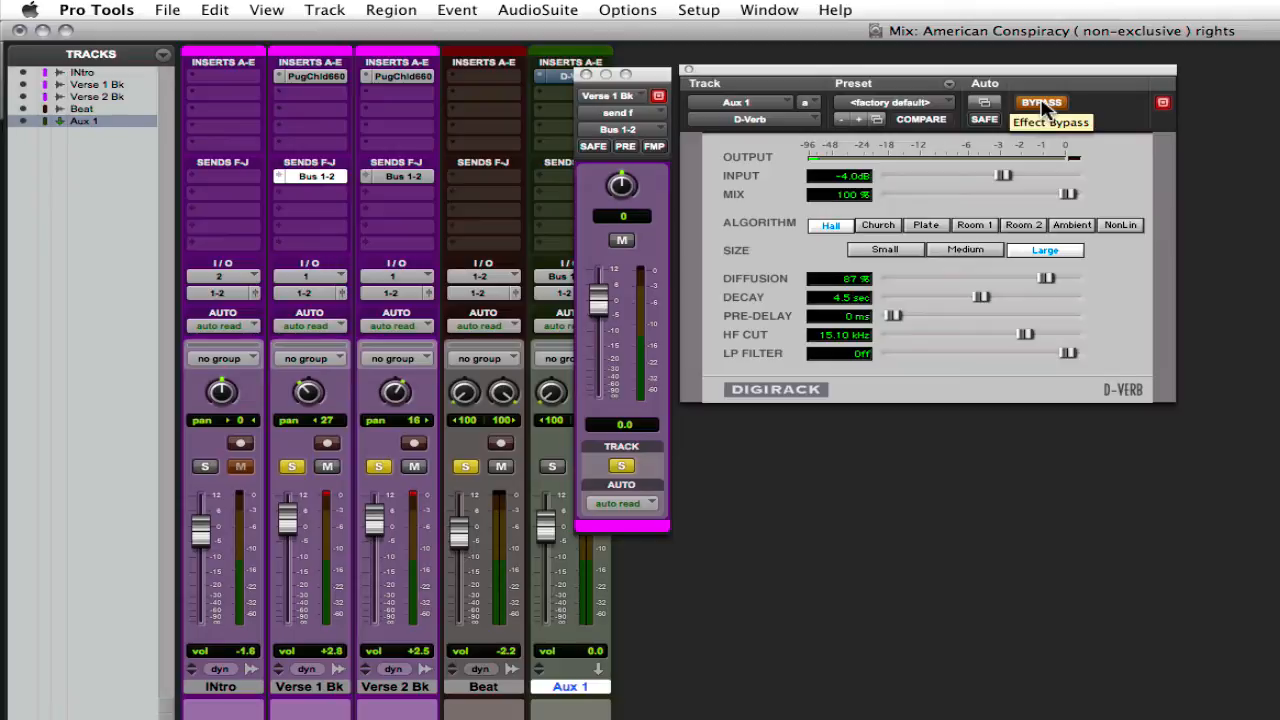
key("super+equal")
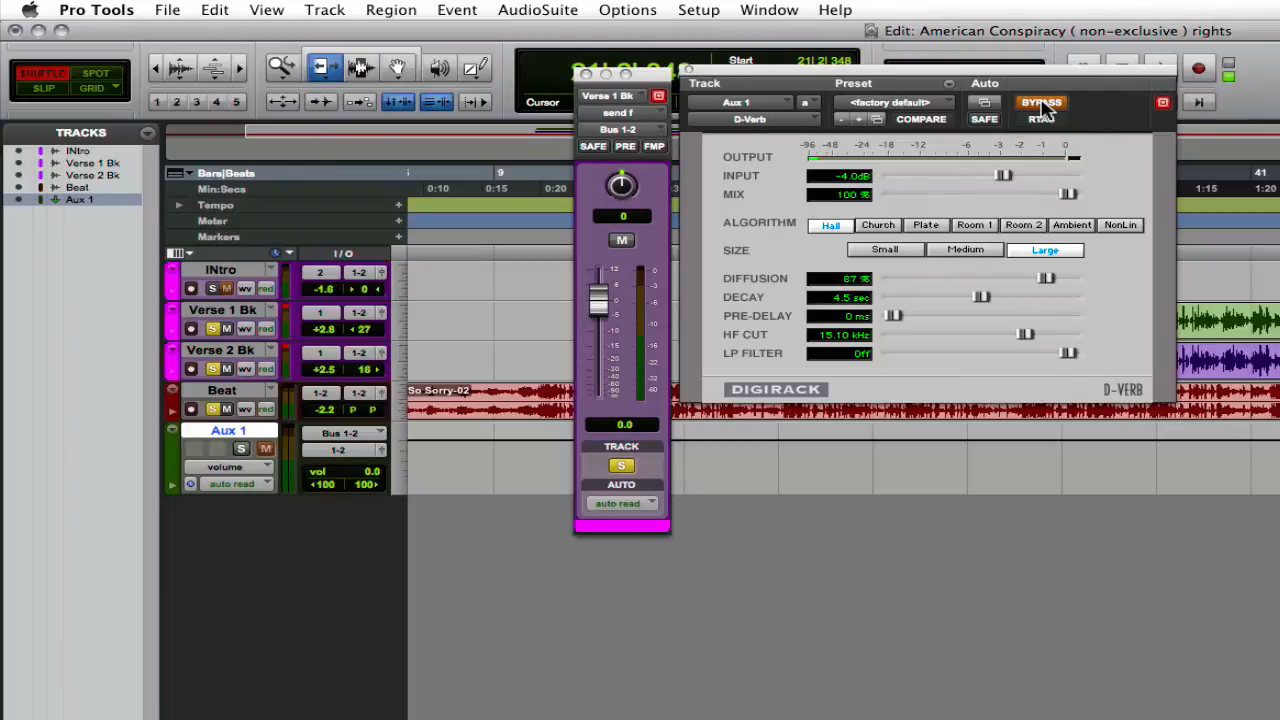
left_click_drag(638, 78, 470, 444)
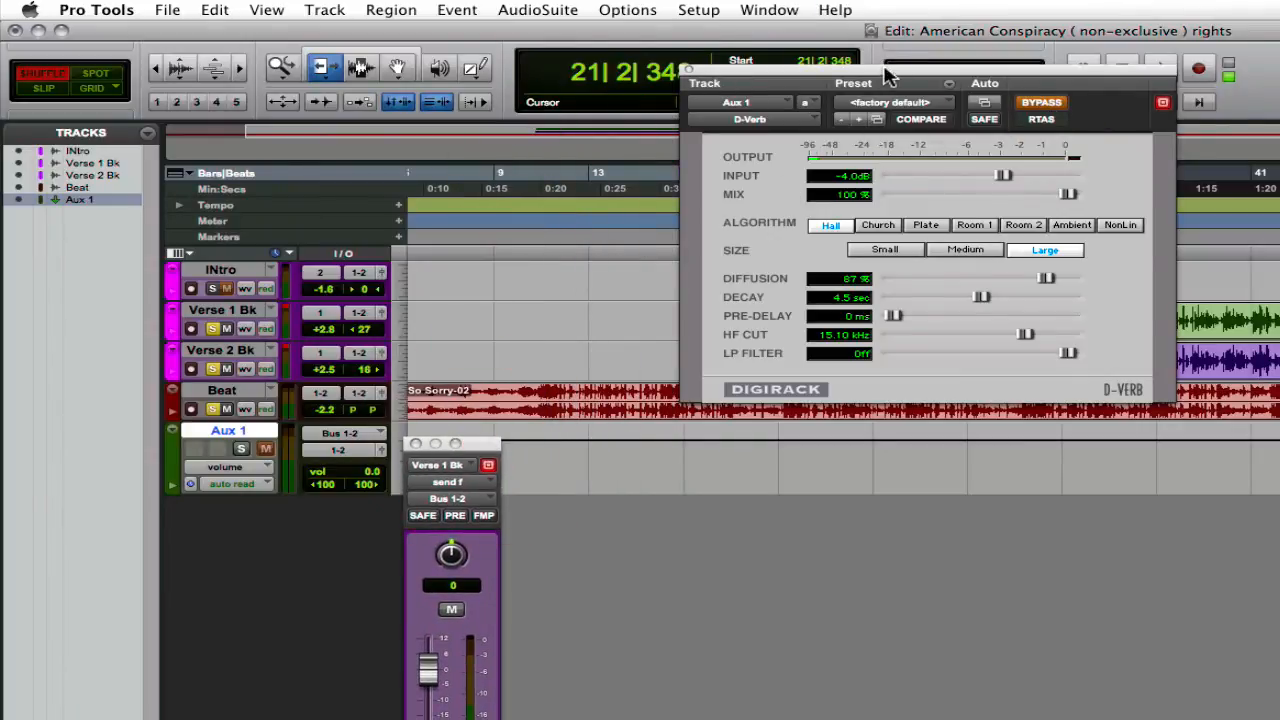
left_click_drag(885, 78, 714, 450)
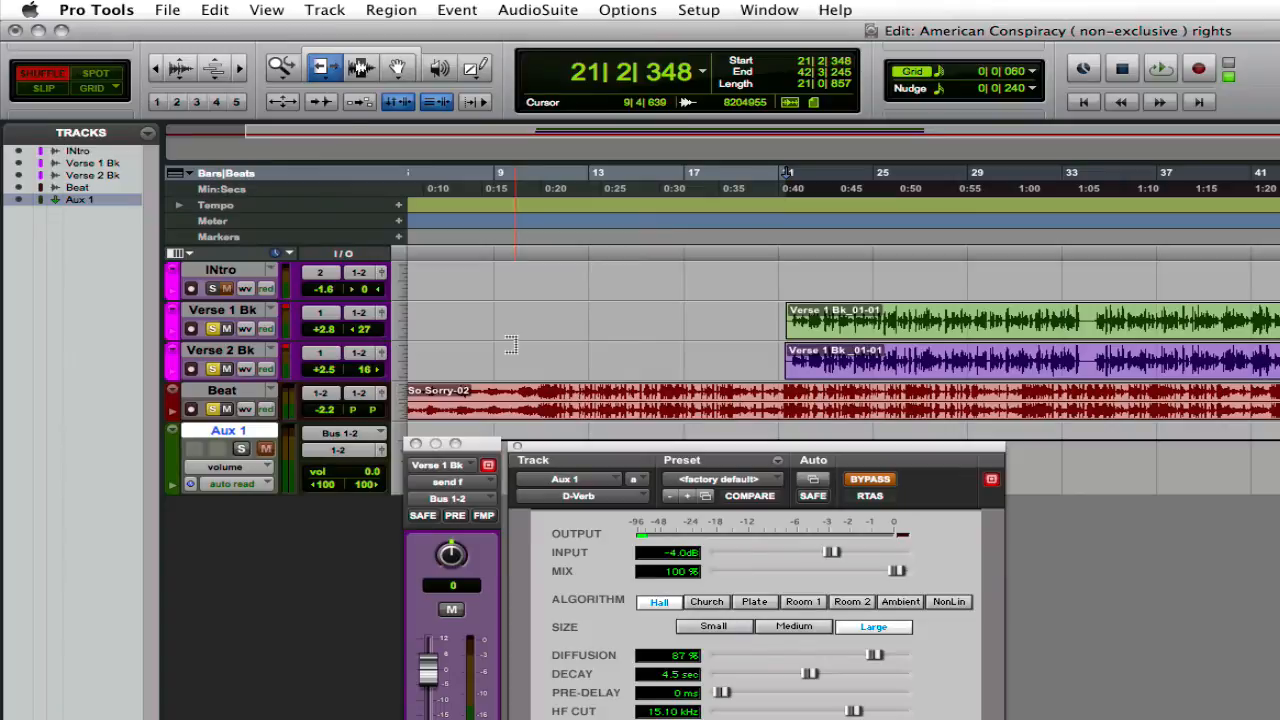
Step: Select the Verse 1 Bk track and play the verse to hear it with the reverb bypassed
left_click(224, 310)
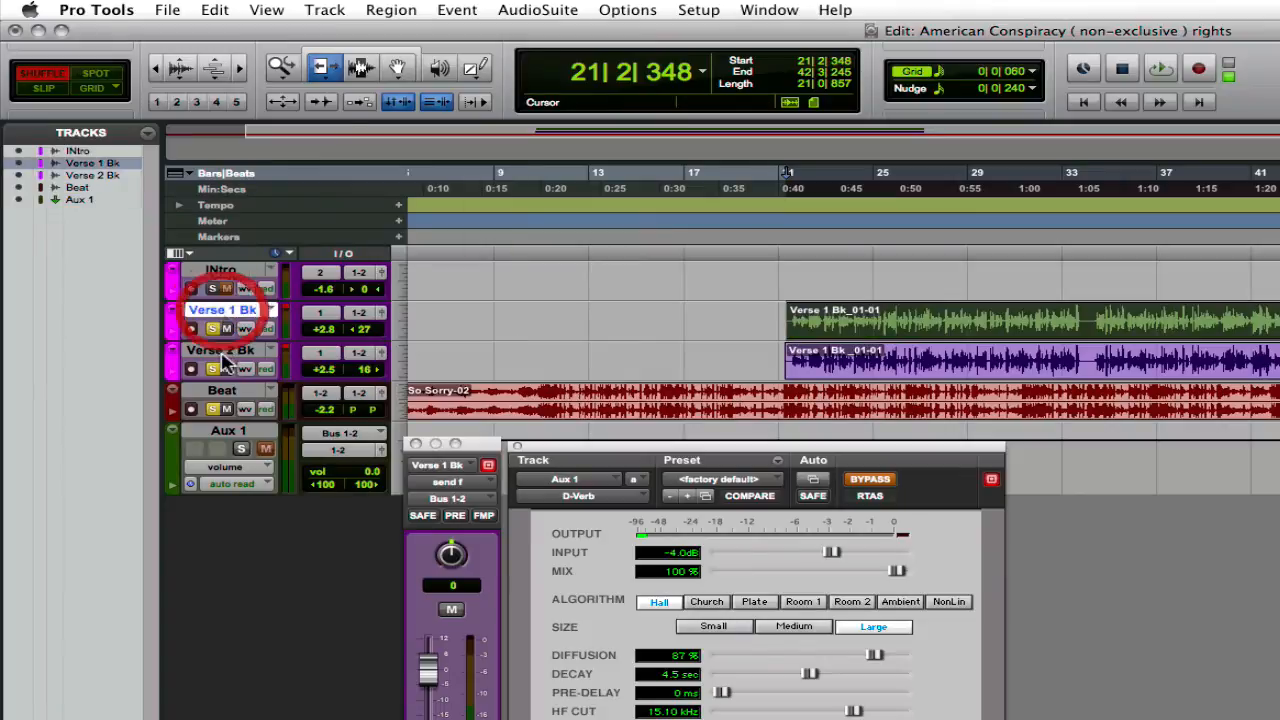
left_click(228, 353)
left_click(246, 312)
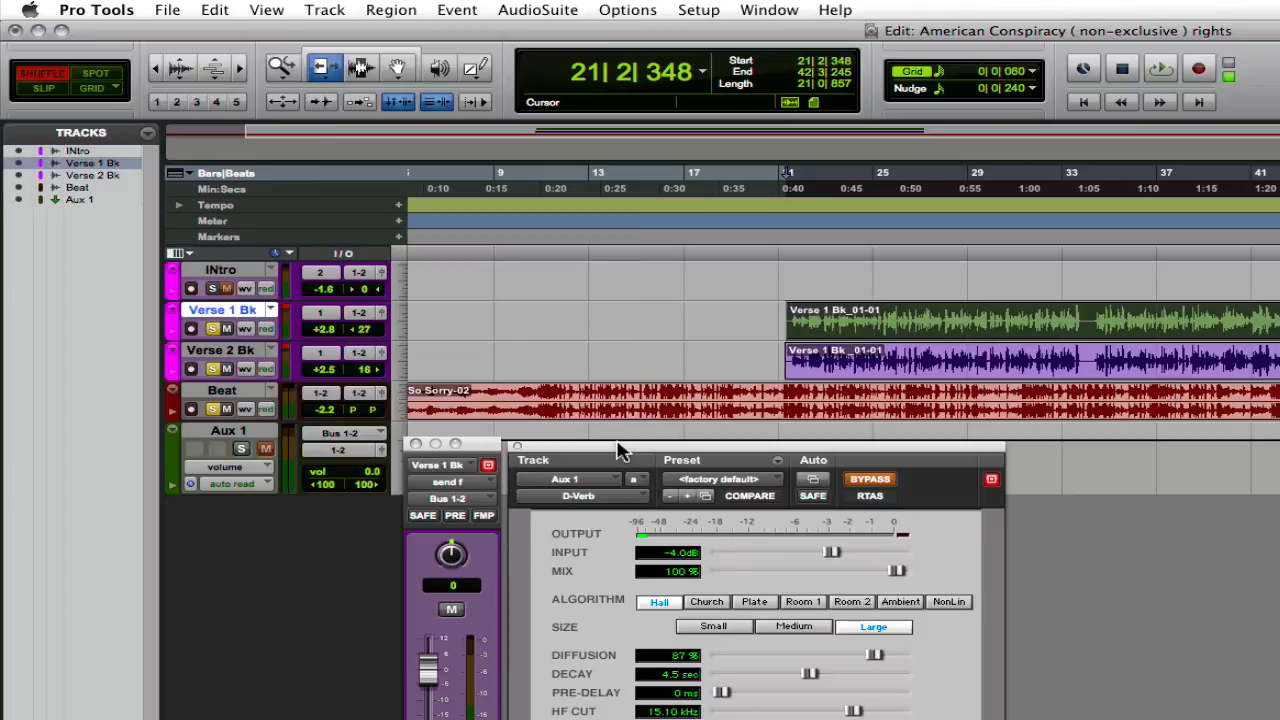
key("space")
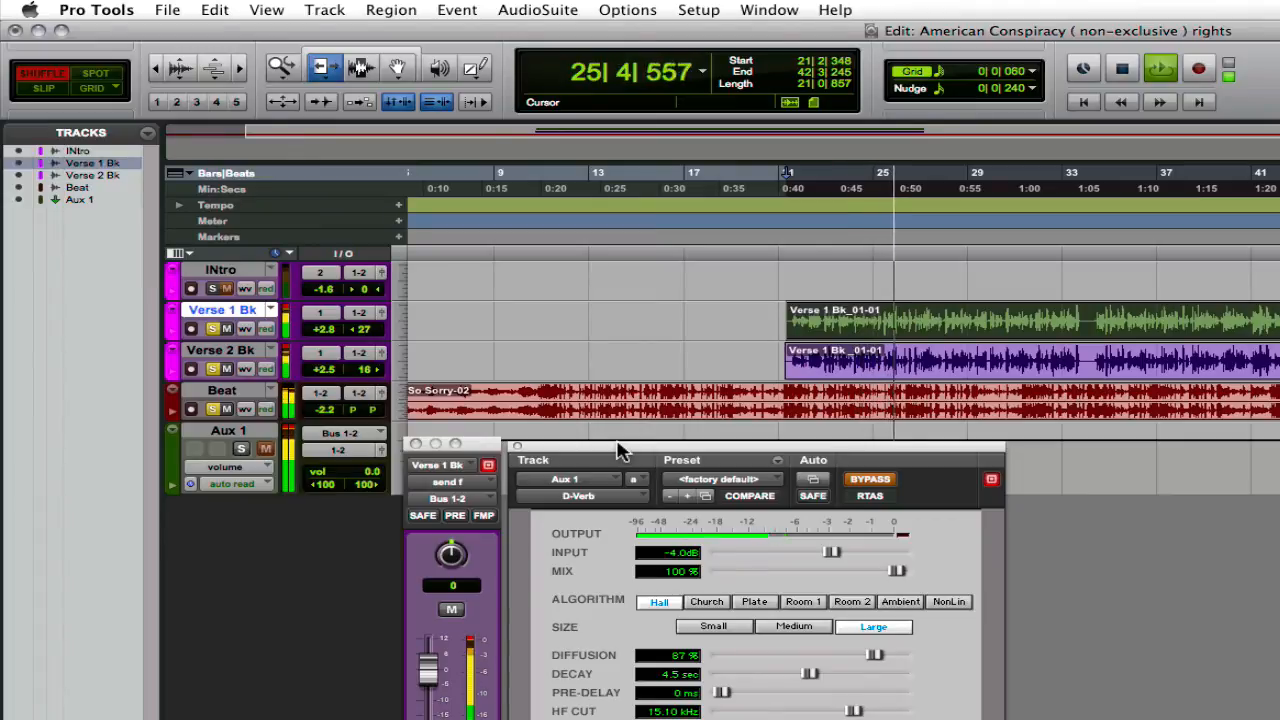
key("space")
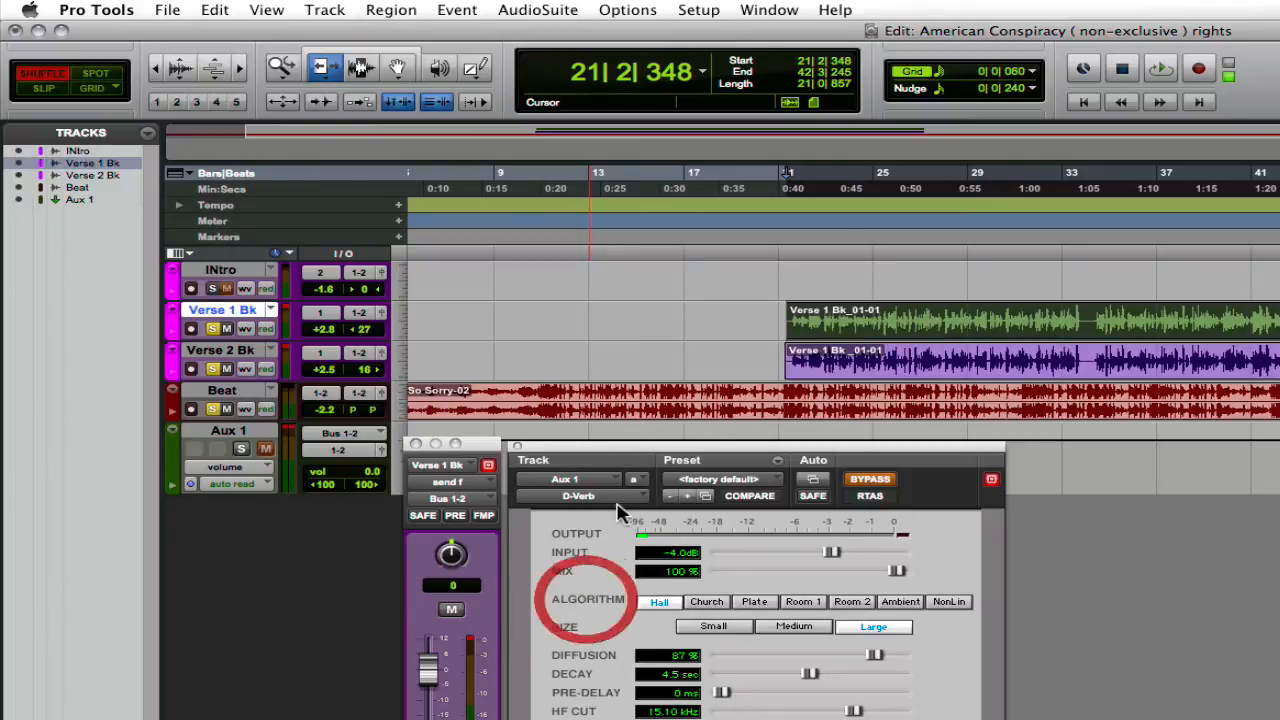
Step: Set the D-Verb algorithm to Plate and turn off its bypass
left_click_drag(622, 455, 623, 445)
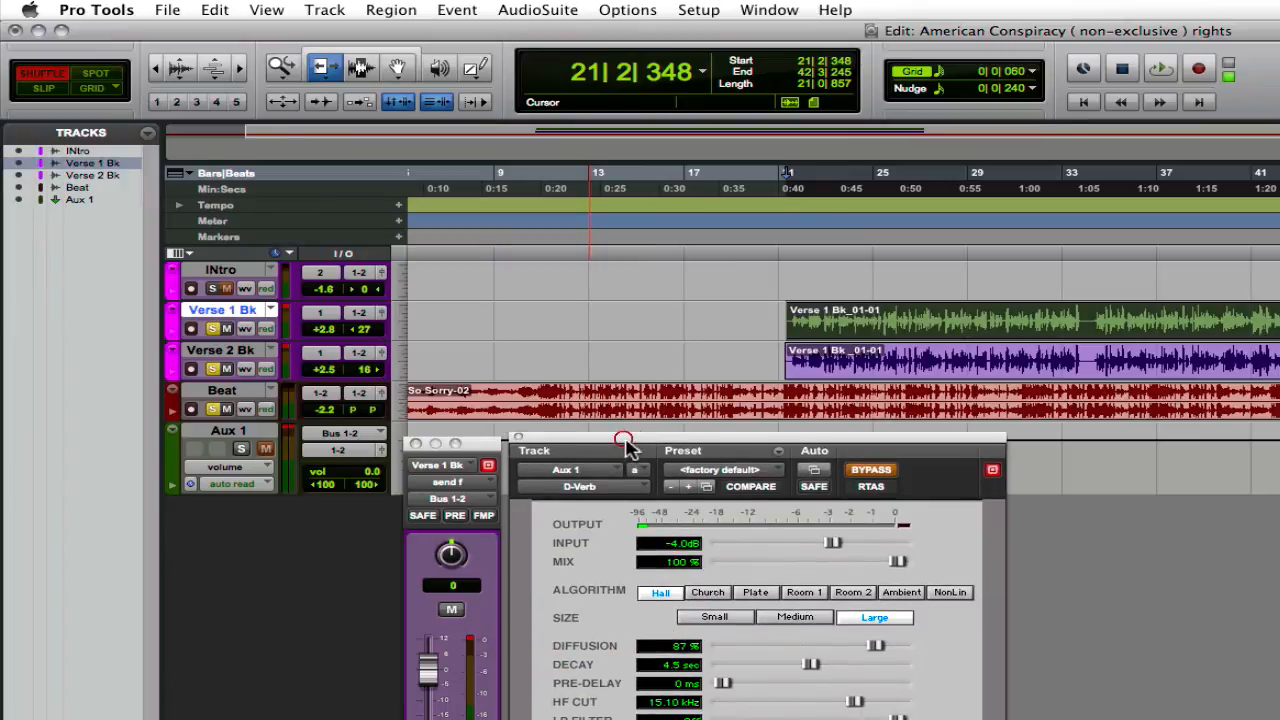
left_click(712, 592)
left_click(756, 593)
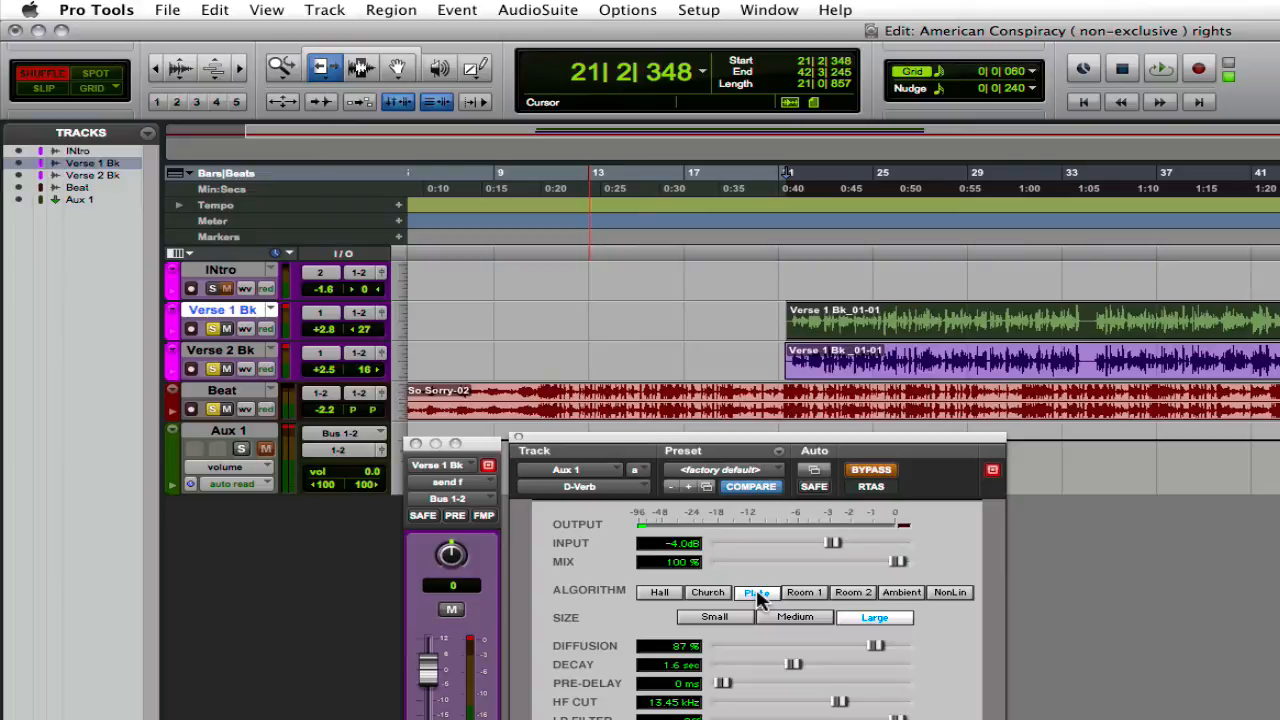
left_click(866, 471)
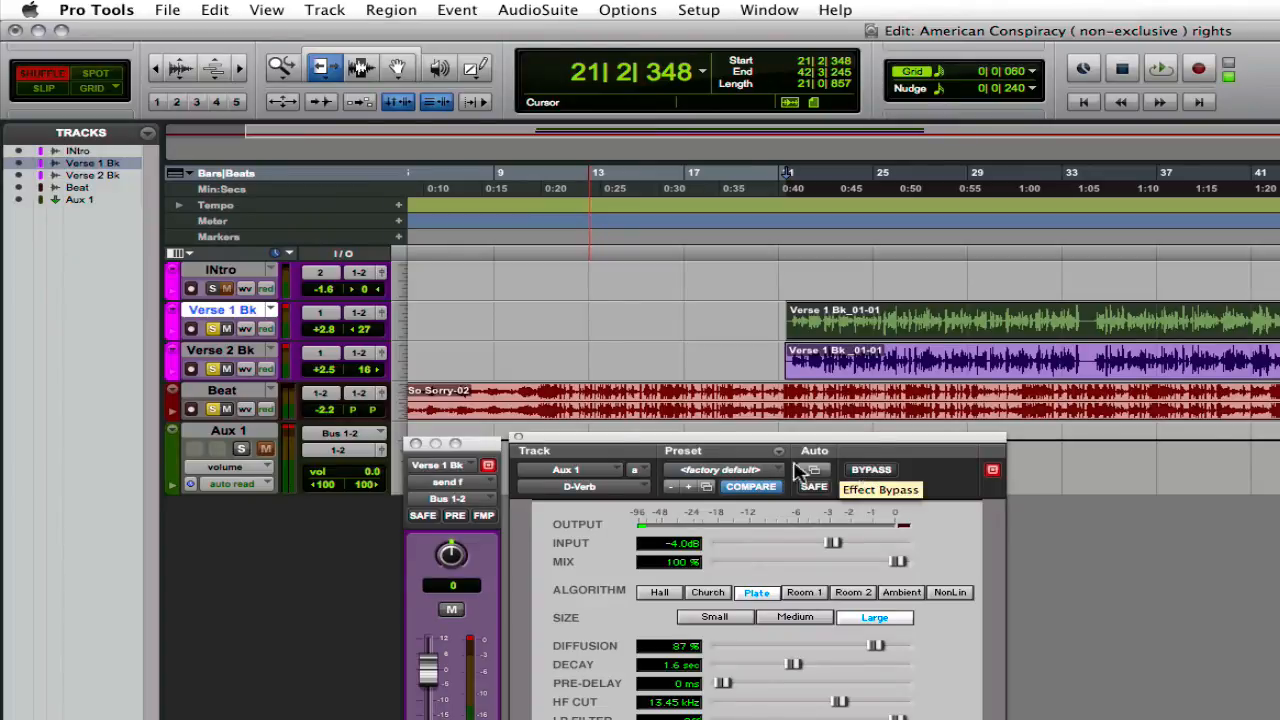
Step: Play the verse with the reverb active and raise the Verse 1 Bk send level to +9.4
left_click_drag(483, 446, 491, 318)
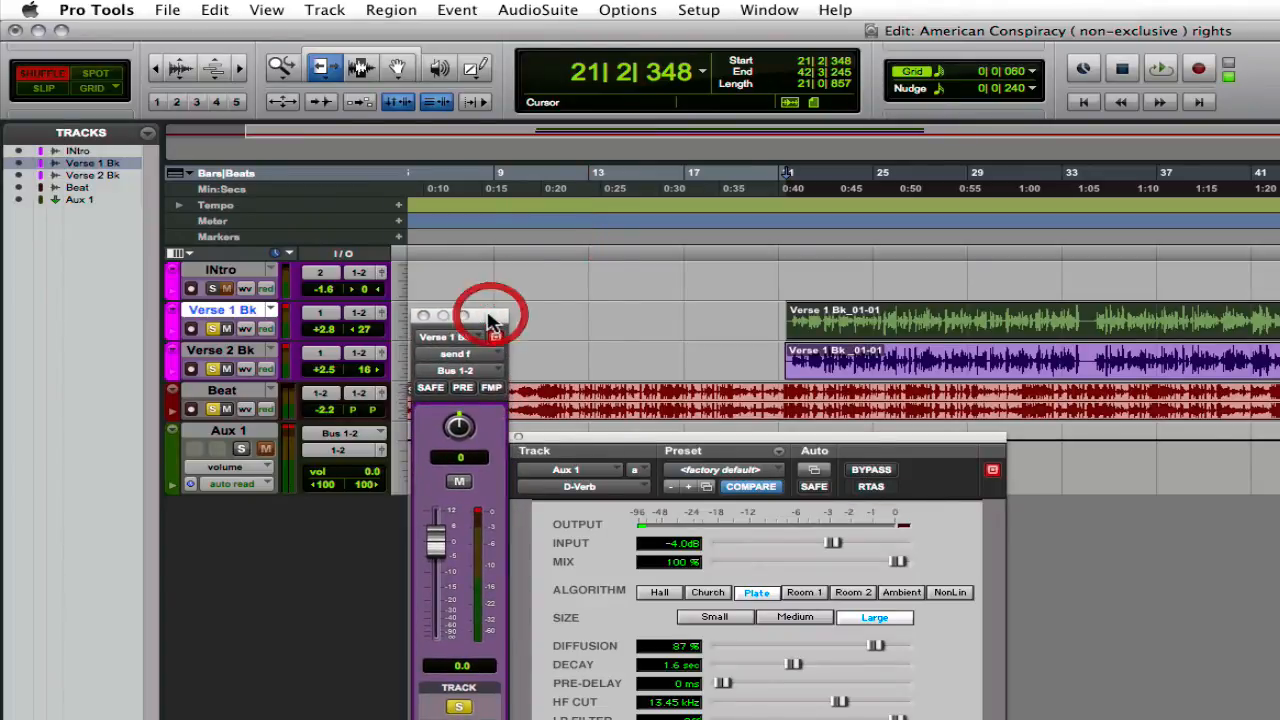
mouse_move(436, 544)
left_mouse_down()
mouse_move(436, 575)
mouse_move(434, 535)
mouse_move(433, 548)
left_mouse_up()
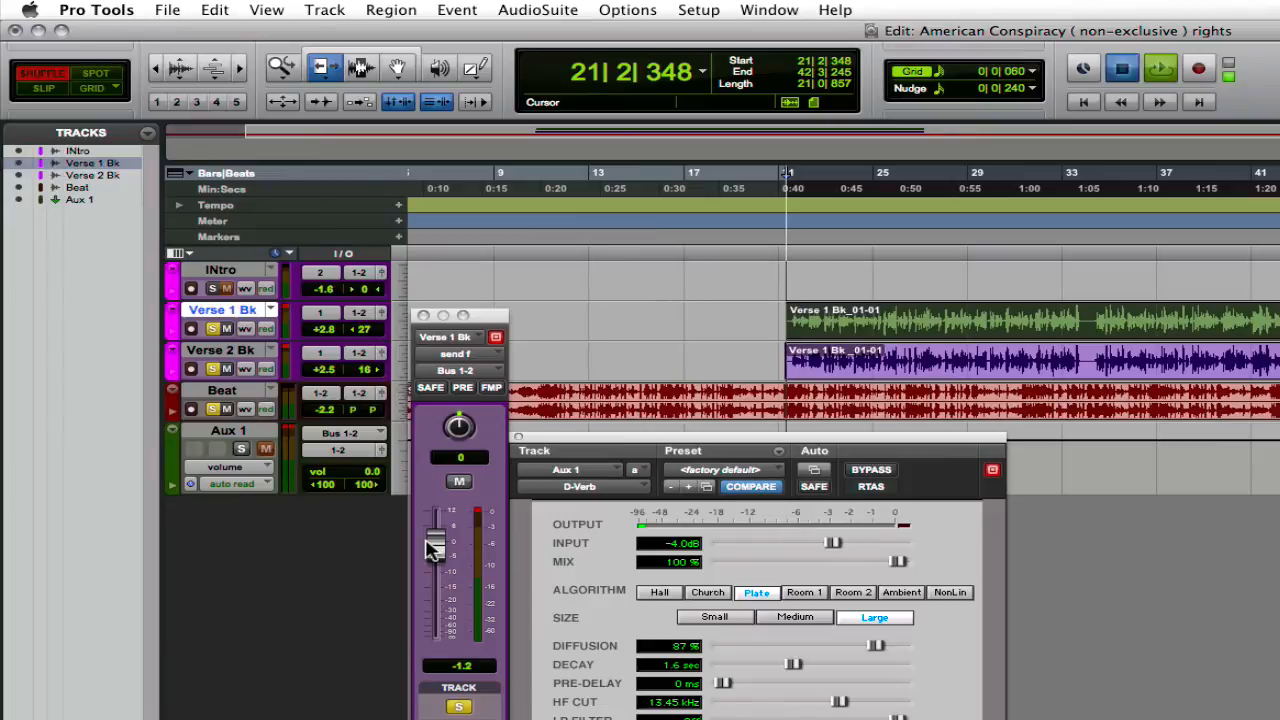
key("space")
left_click_drag(440, 545, 444, 518)
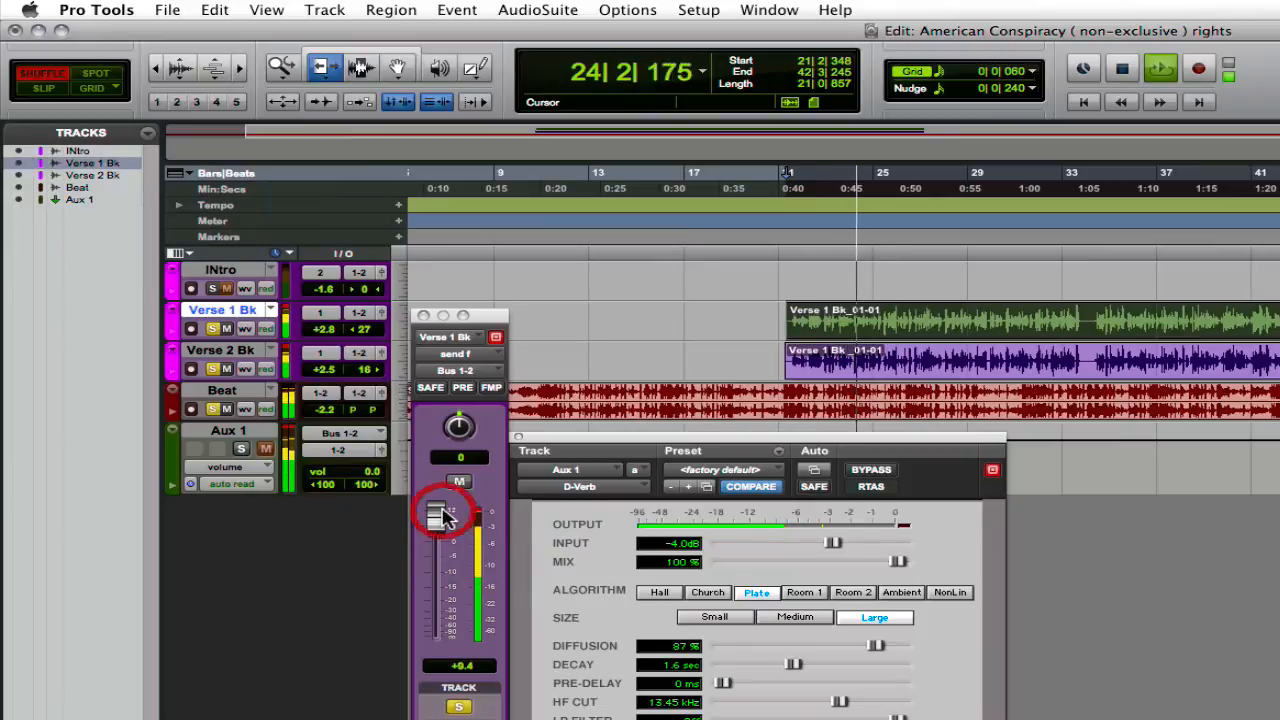
Step: Return to the Mix window and move the Verse 1 Bk send window clear of the mixer channels
key("super+equal")
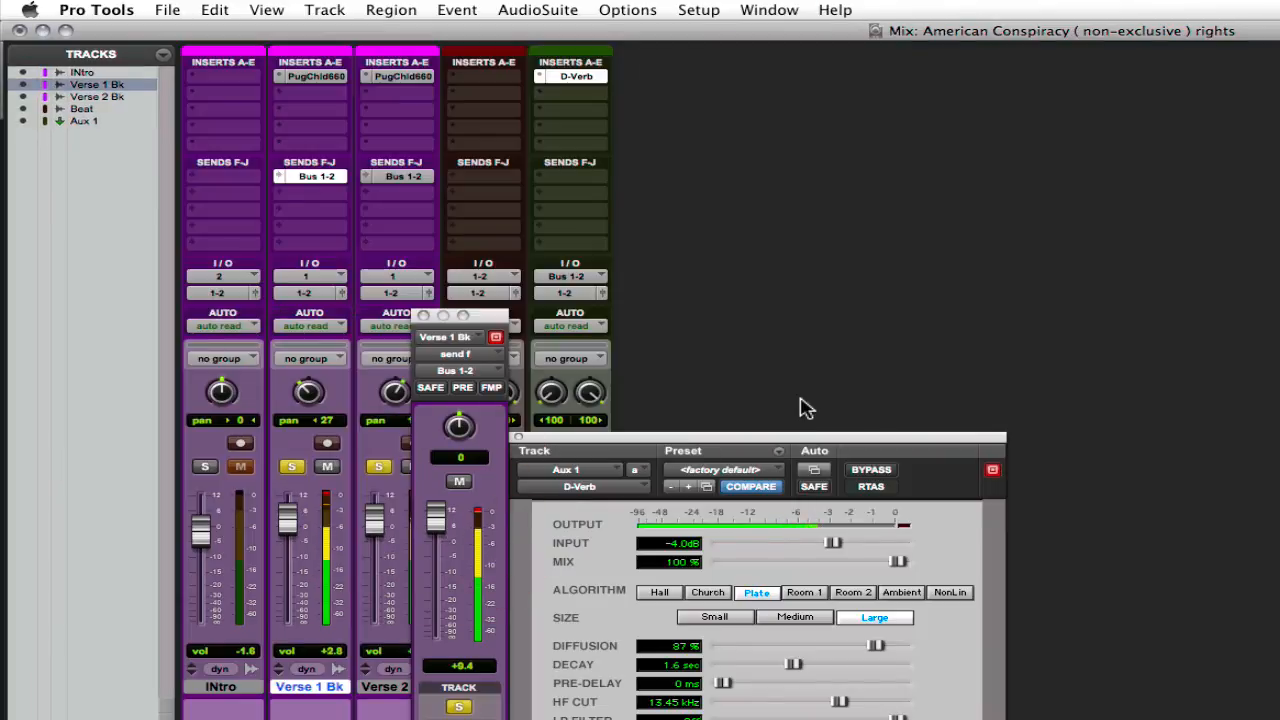
left_click_drag(492, 322, 823, 112)
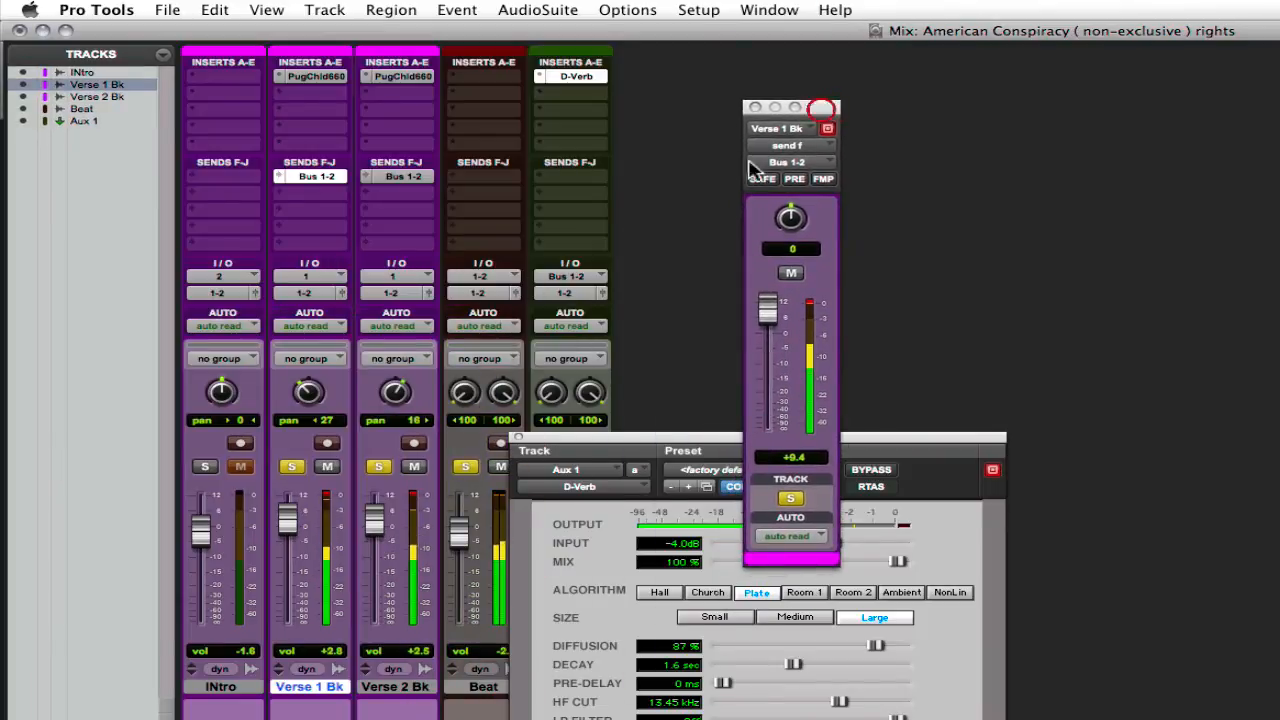
Step: Move the D-Verb window clear of the mixer channels and solo the Aux 1 track
left_click_drag(647, 437, 1036, 158)
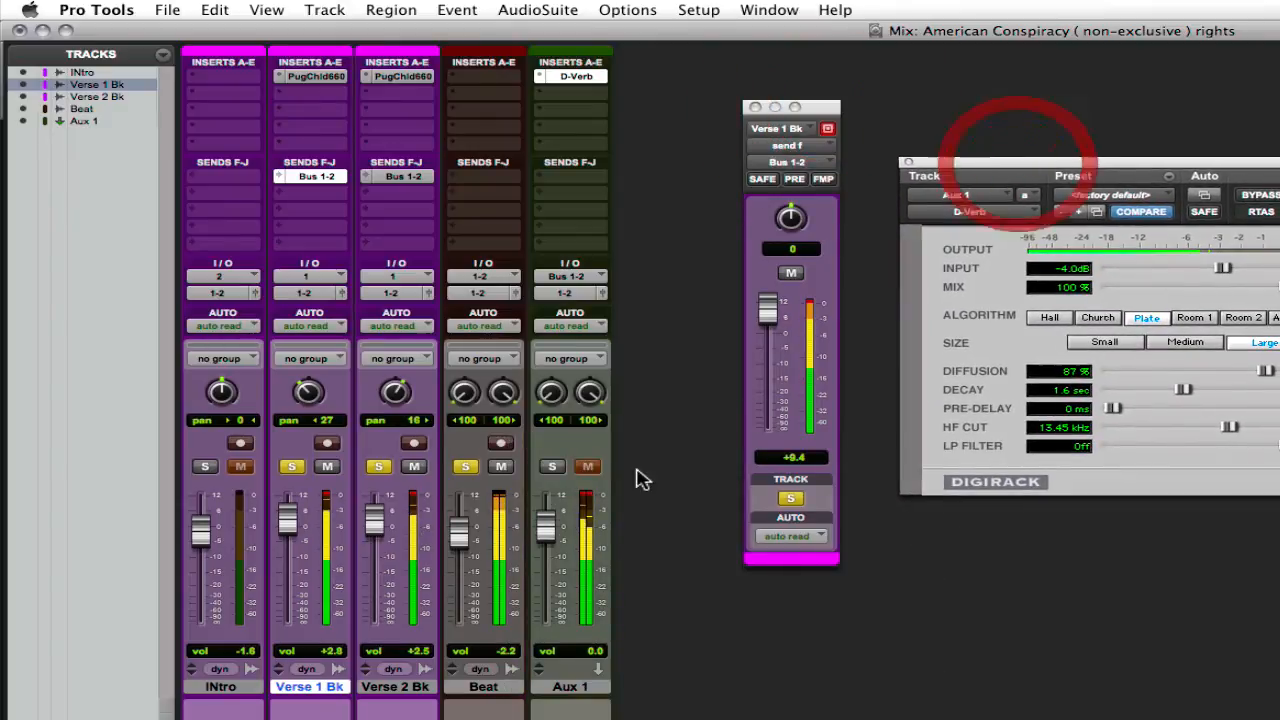
left_click(552, 466)
Step: Lower the Verse 1 Bk send level to -9.5 and on to -13.2 while the verse plays
left_click_drag(766, 306, 770, 363)
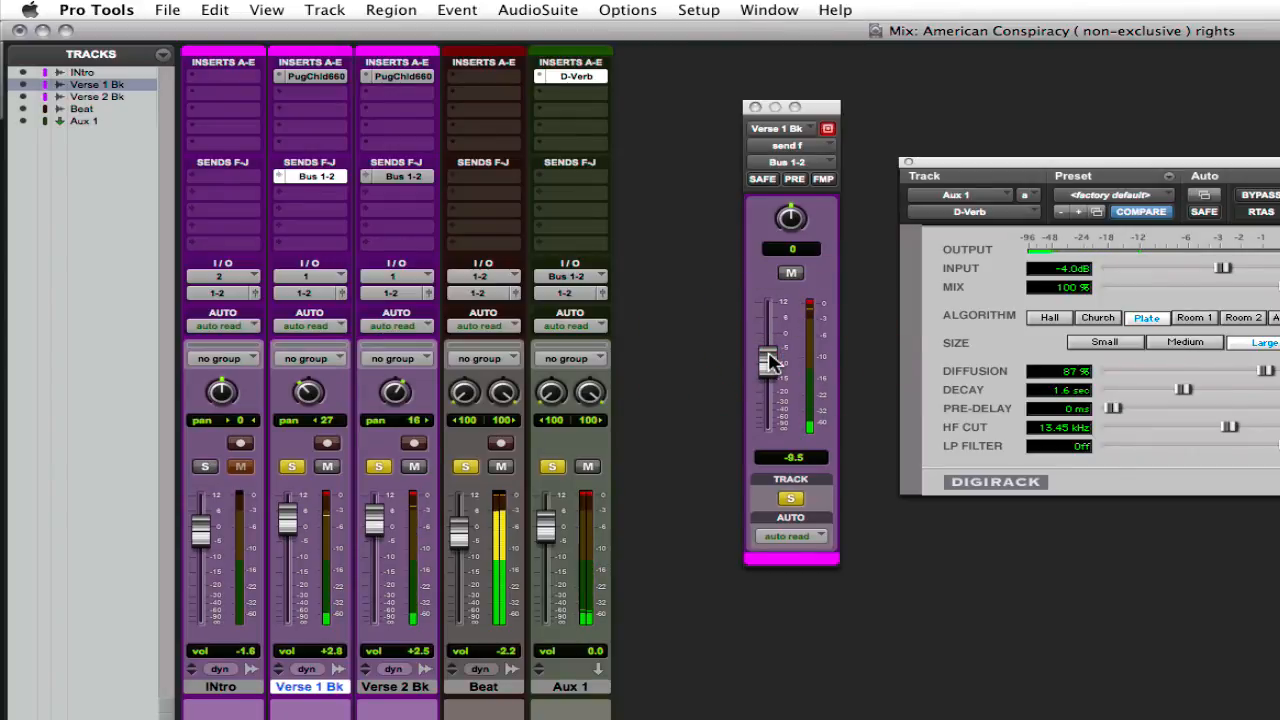
mouse_move(770, 363)
left_mouse_down()
mouse_move(778, 315)
mouse_move(780, 393)
mouse_move(763, 371)
left_mouse_up()
left_click(1249, 391)
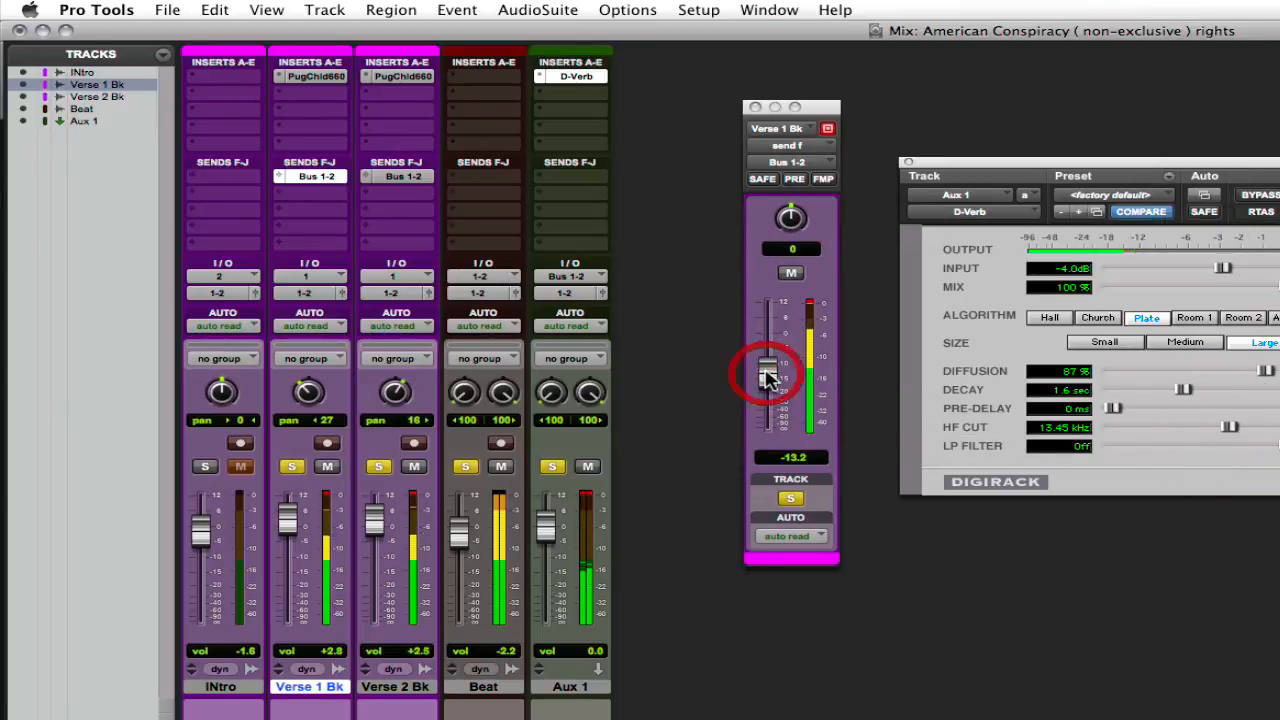
Step: Switch to the Edit window and move the Verse 1 Bk send window off the verse regions
key("super+equal")
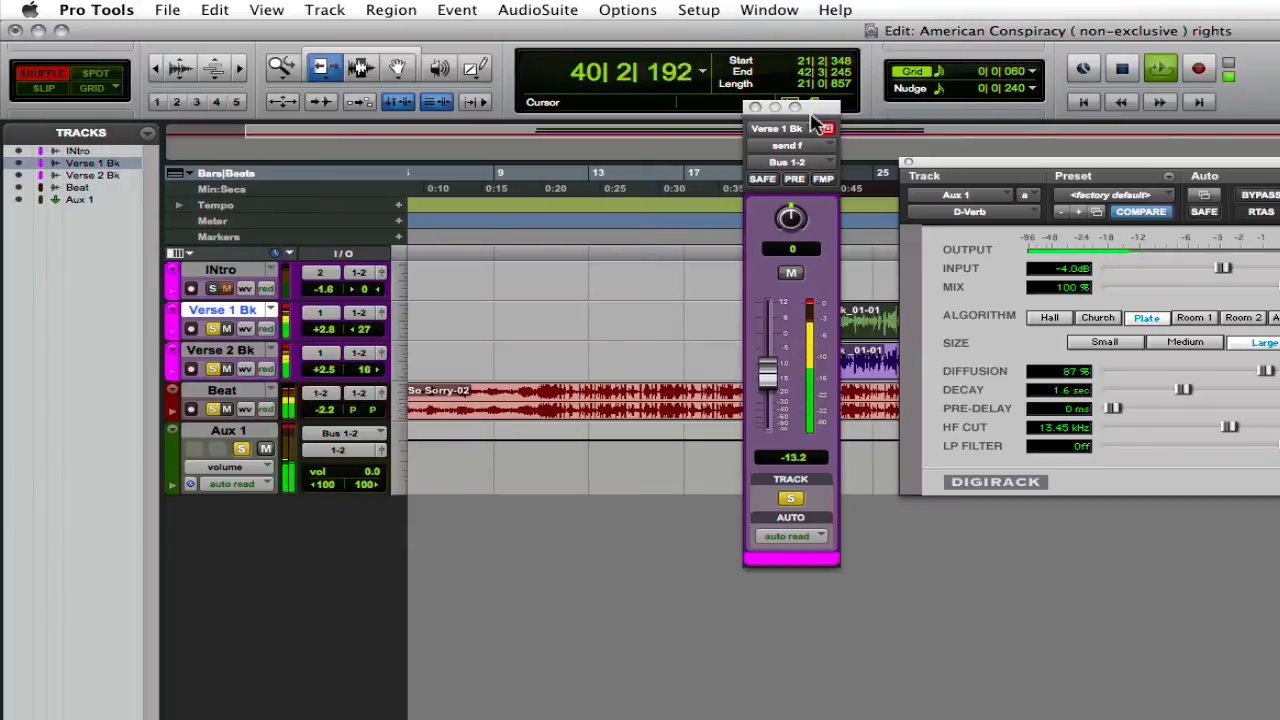
left_click_drag(813, 107, 618, 257)
Step: Stop playback and adjust the Verse 1 Bk send level through +1.0 and +4.9 down to -15.4
left_click_drag(567, 538, 583, 487)
key("space")
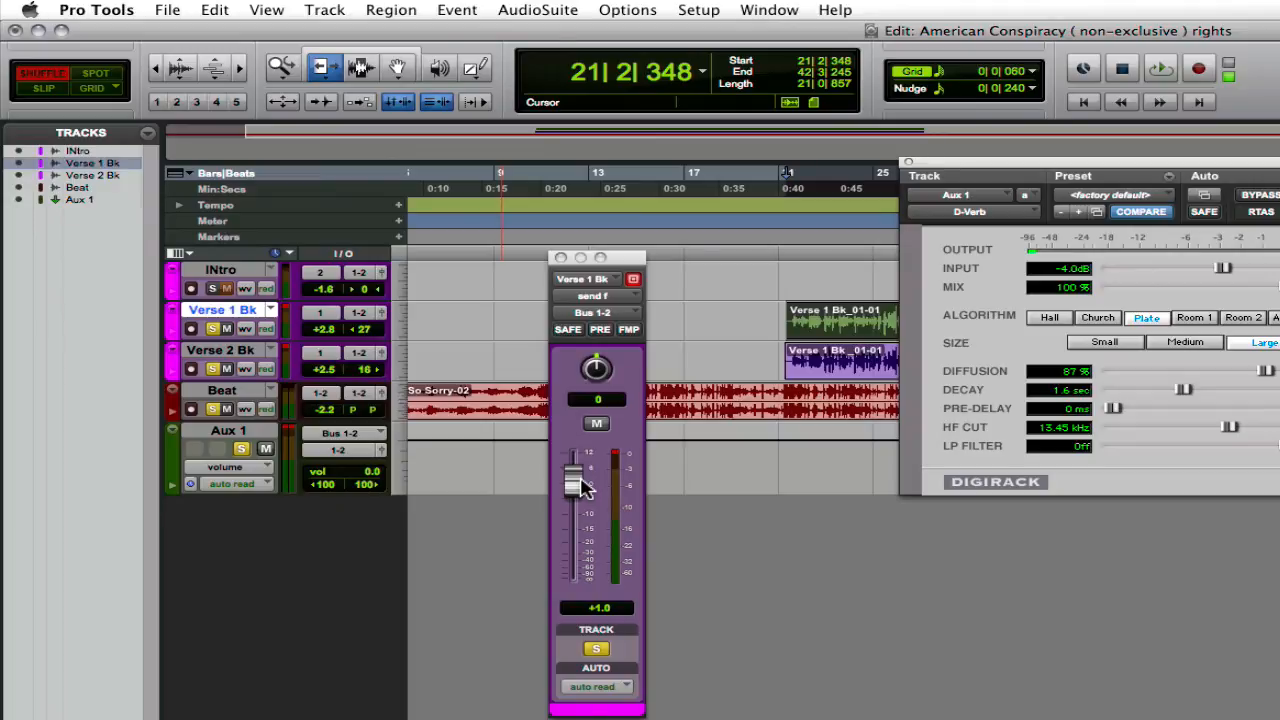
left_click_drag(583, 487, 582, 476)
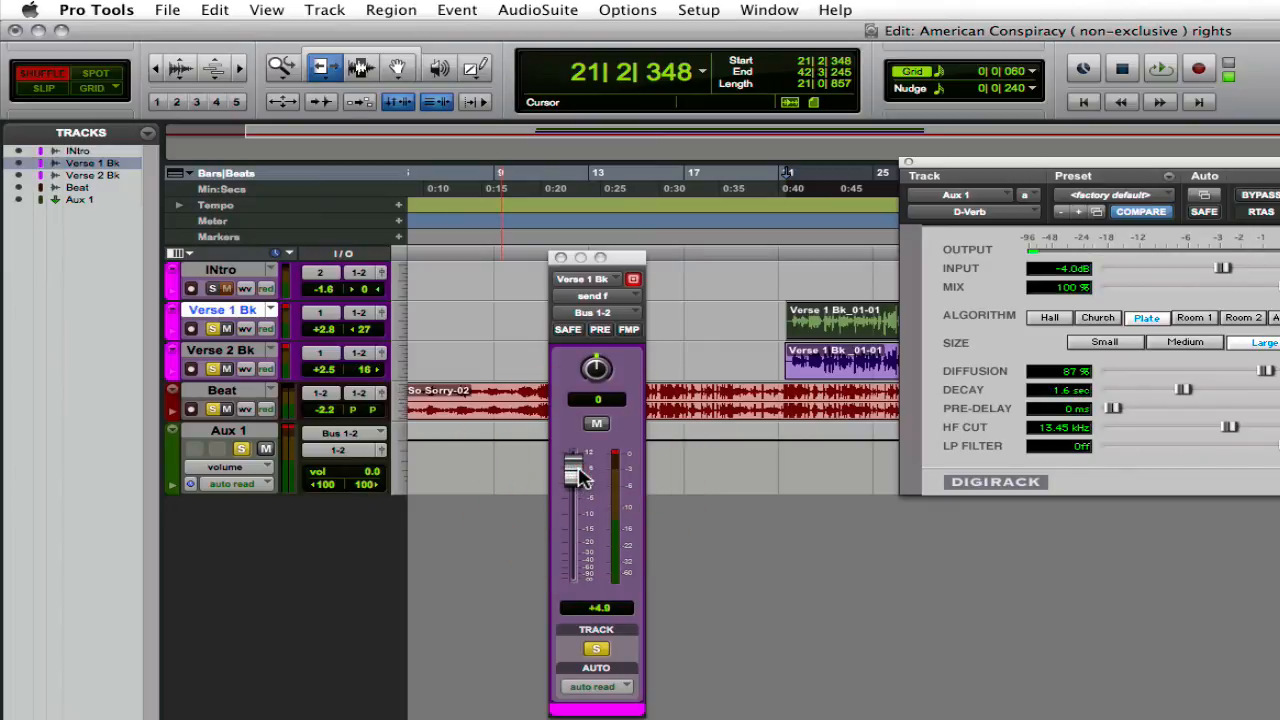
left_click_drag(583, 478, 586, 532)
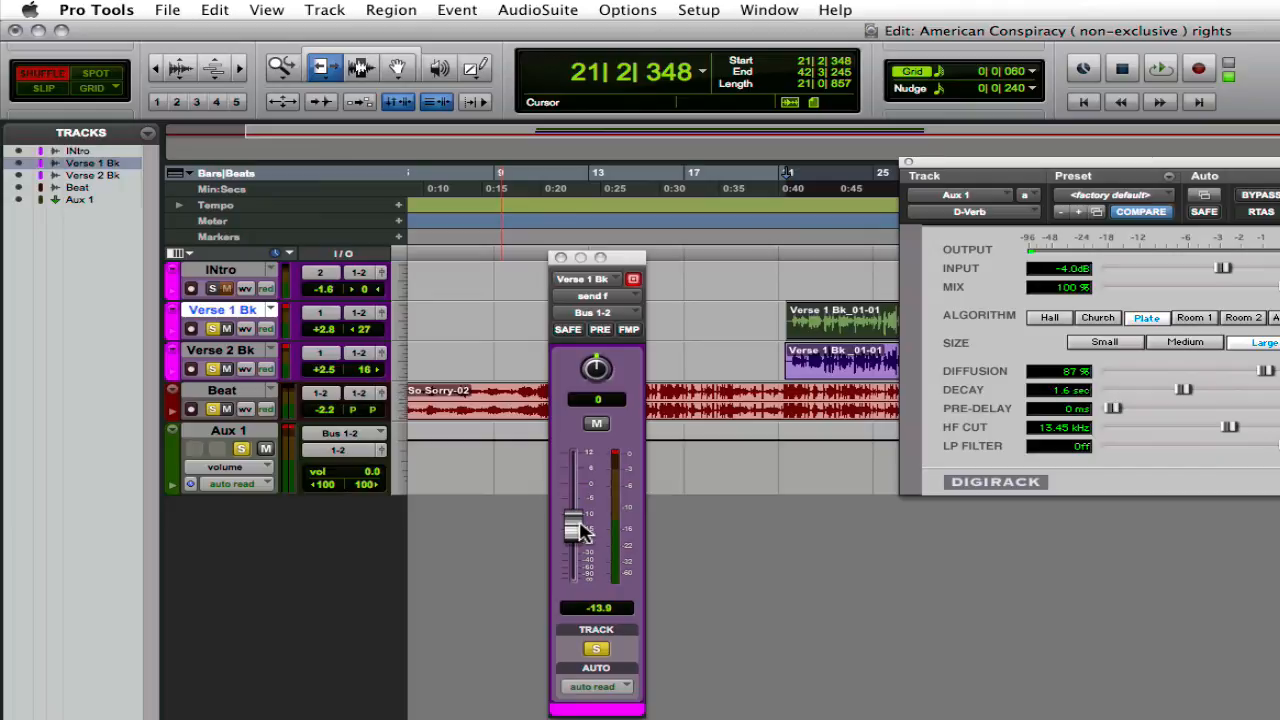
left_click_drag(573, 518, 576, 525)
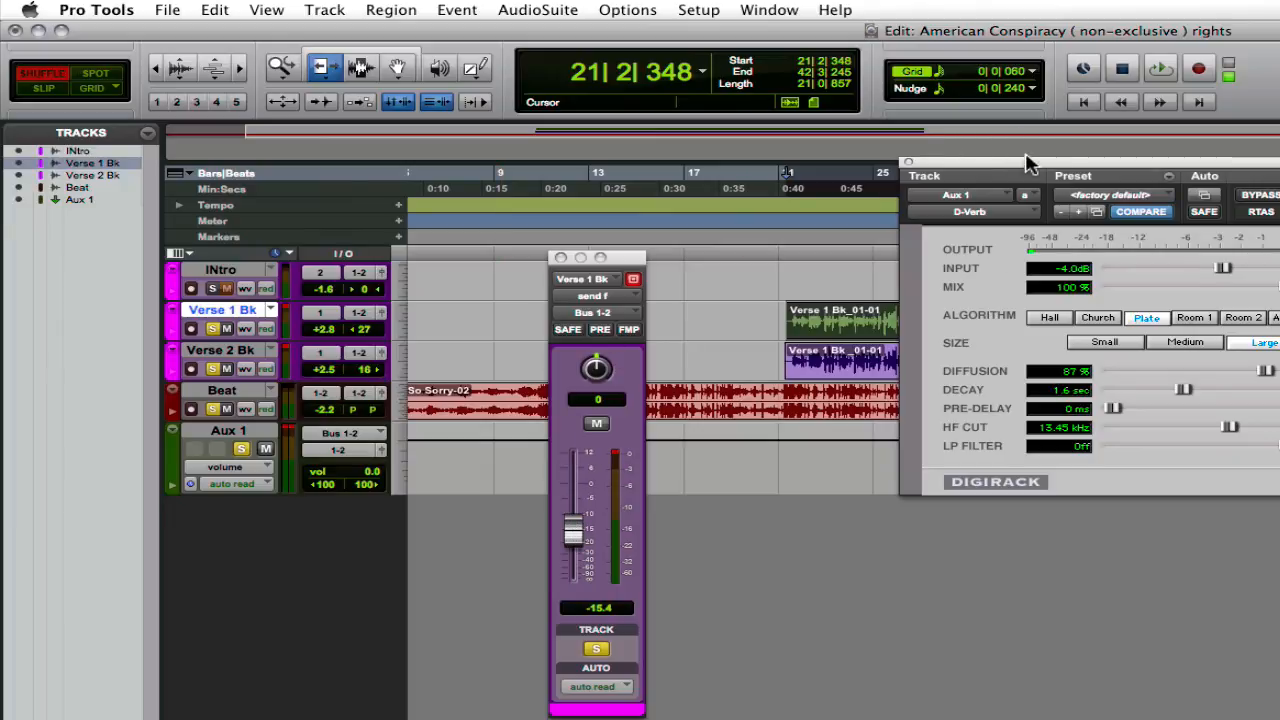
Step: Move the D-Verb window below the tracks to uncover the verse regions
left_click(955, 380)
left_click_drag(975, 164, 760, 445)
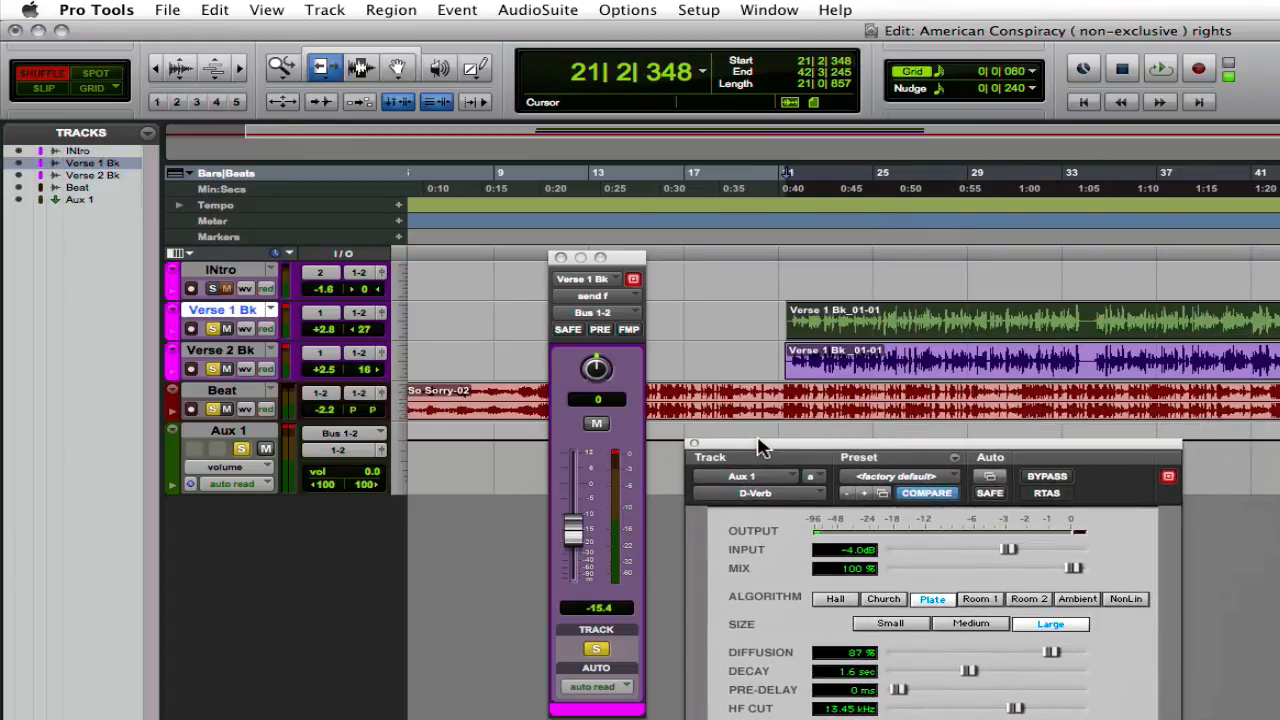